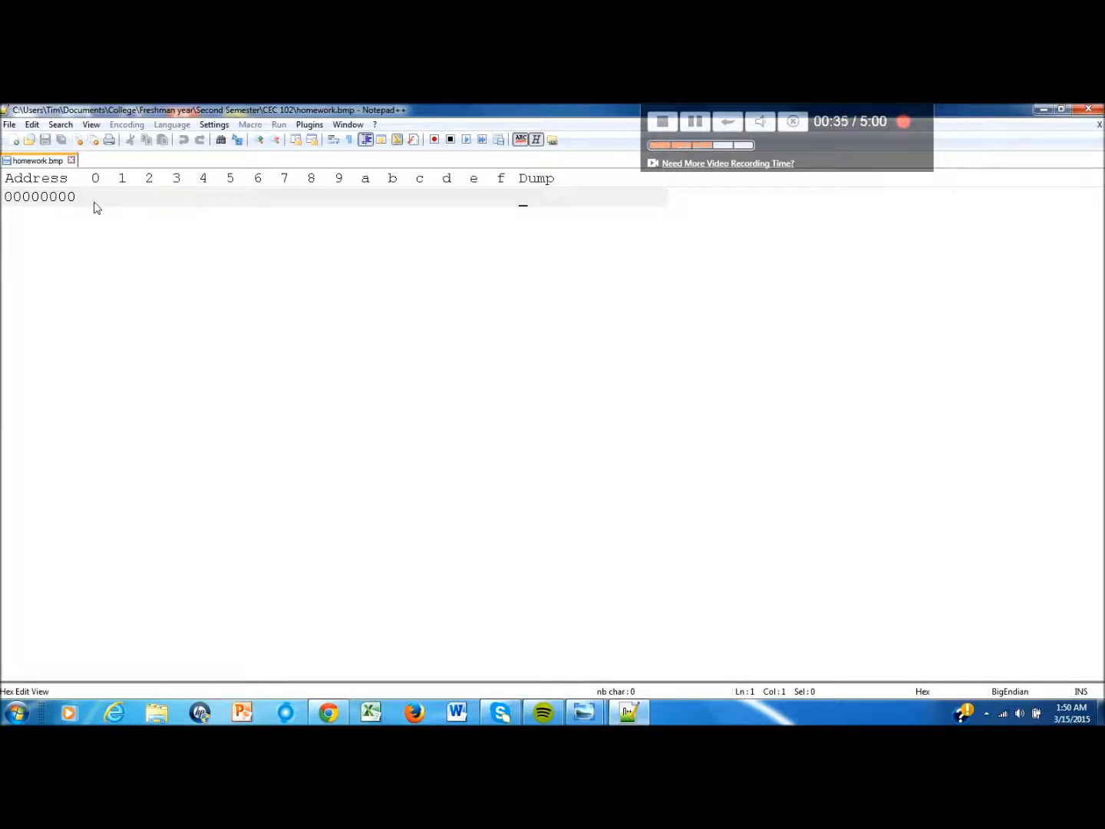
Enter the 14-byte bitmap file header from offset 0: 42 4d, 16 01 00 00, 00 00 00 00, 36 00 00 00.
type("42")
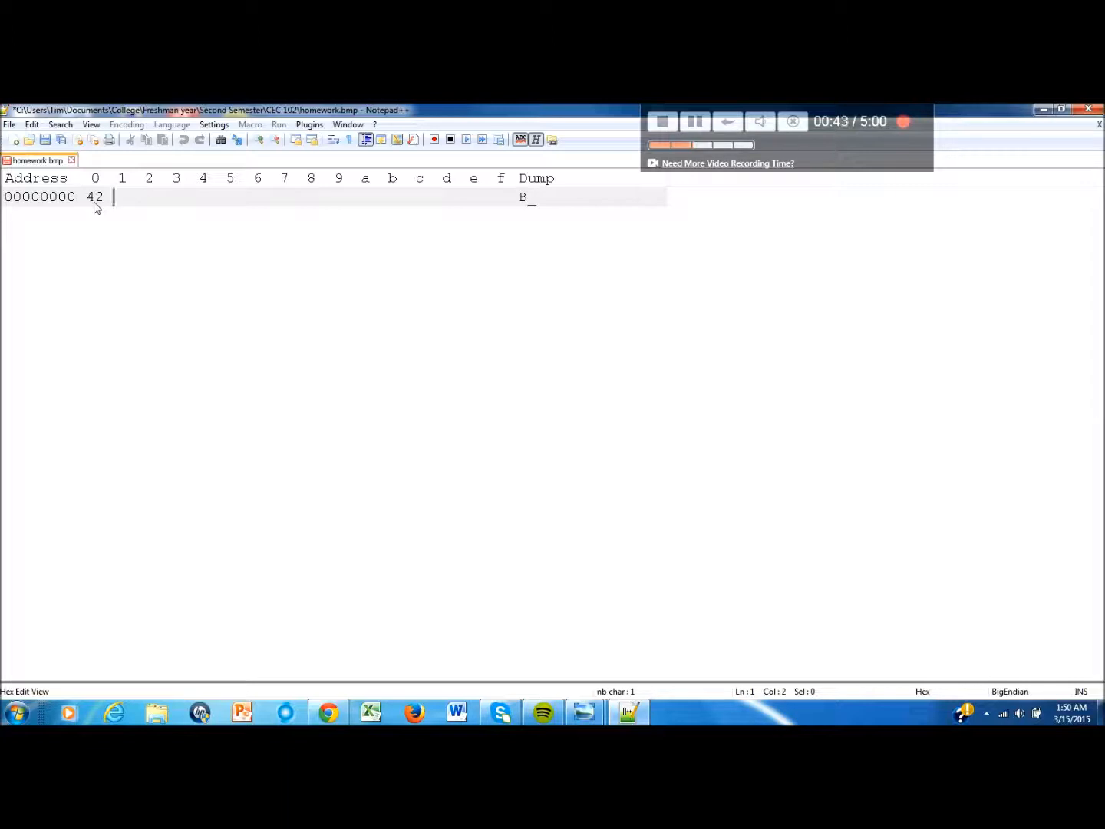
type("4d")
type("16 01")
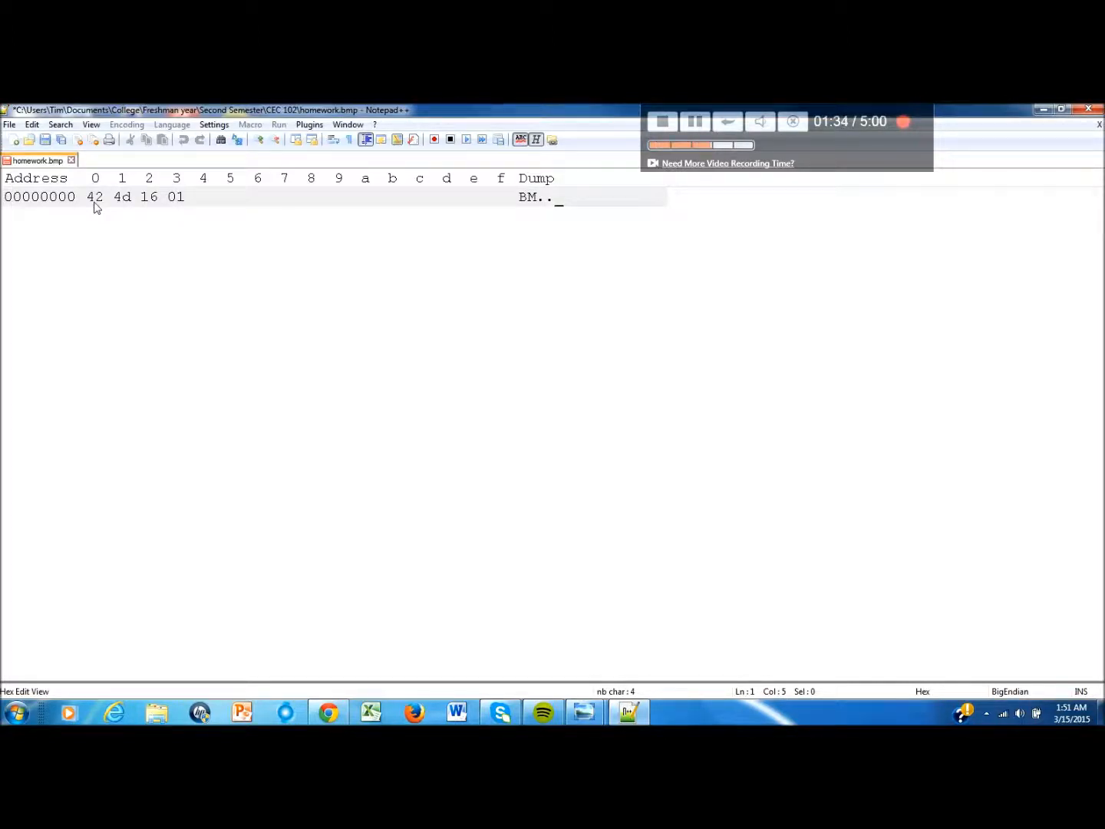
type("00 00")
type("0000")
type("0000")
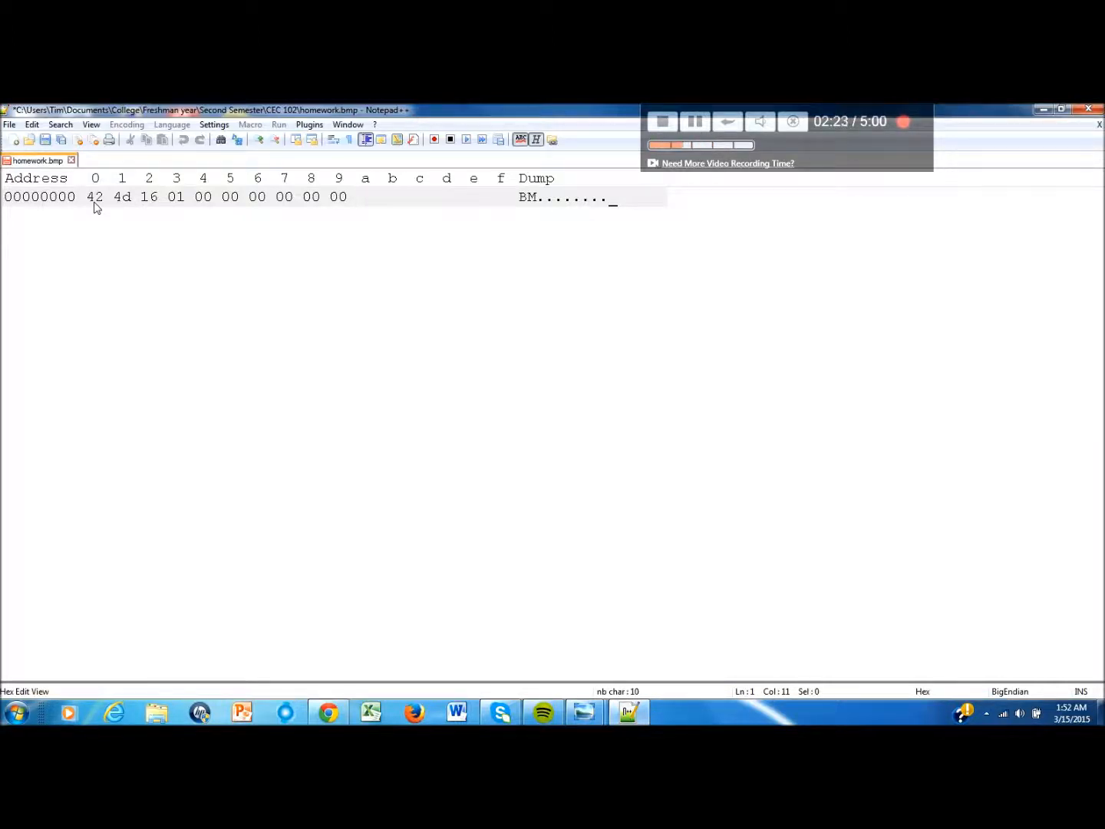
type("36 00 00 00")
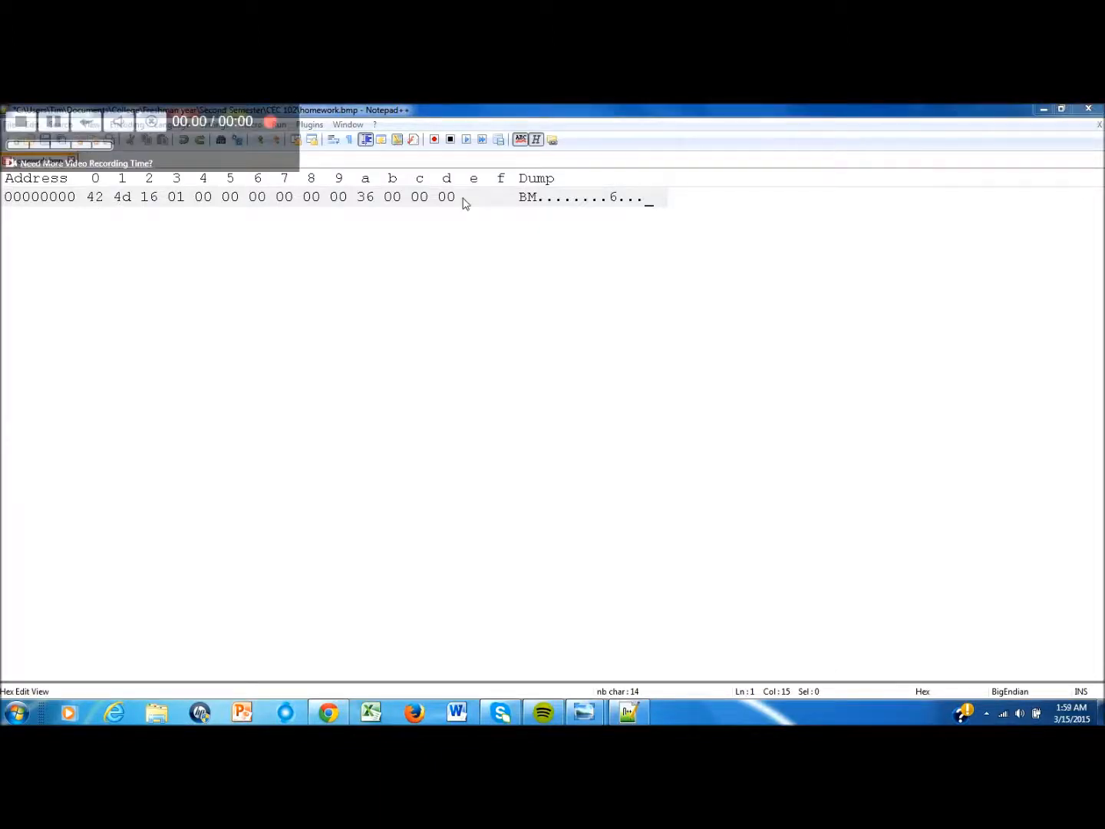
Start the info header at offset 0e with size 28 00 00 00, width 0a 00 00 00 and height 07 00 00 00.
left_click_drag(177, 153, 843, 156)
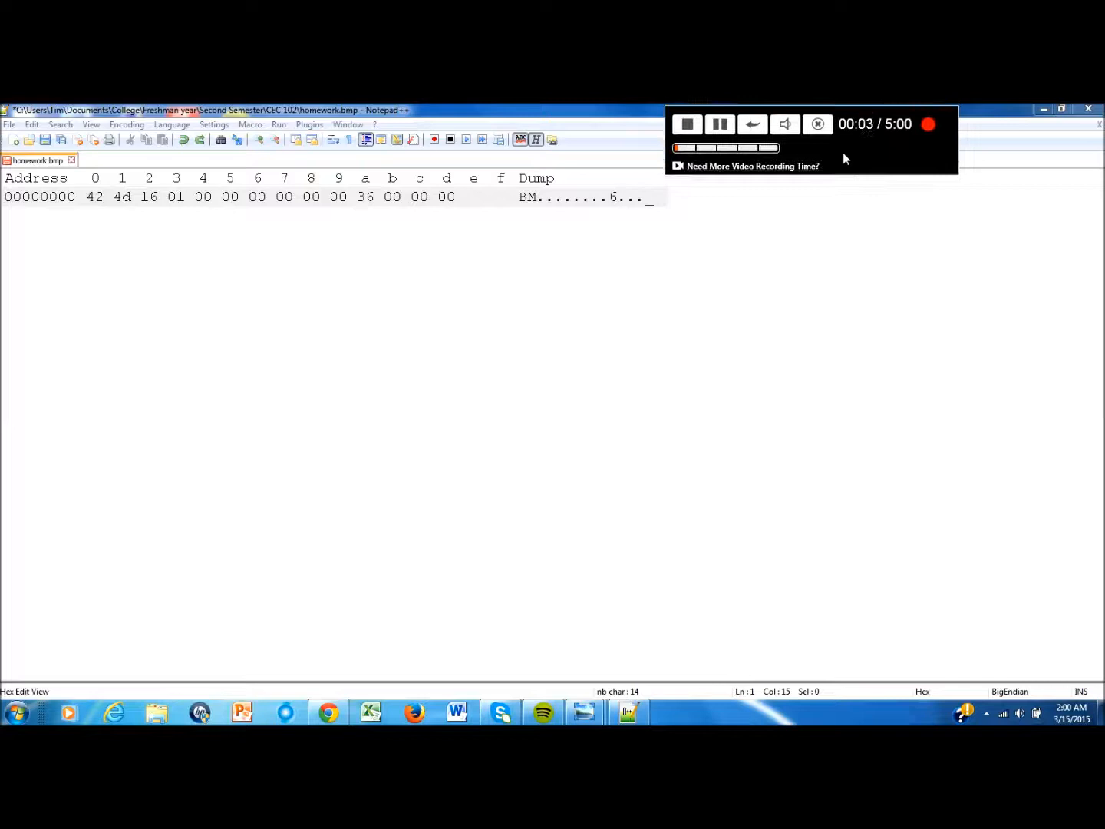
left_click(475, 200)
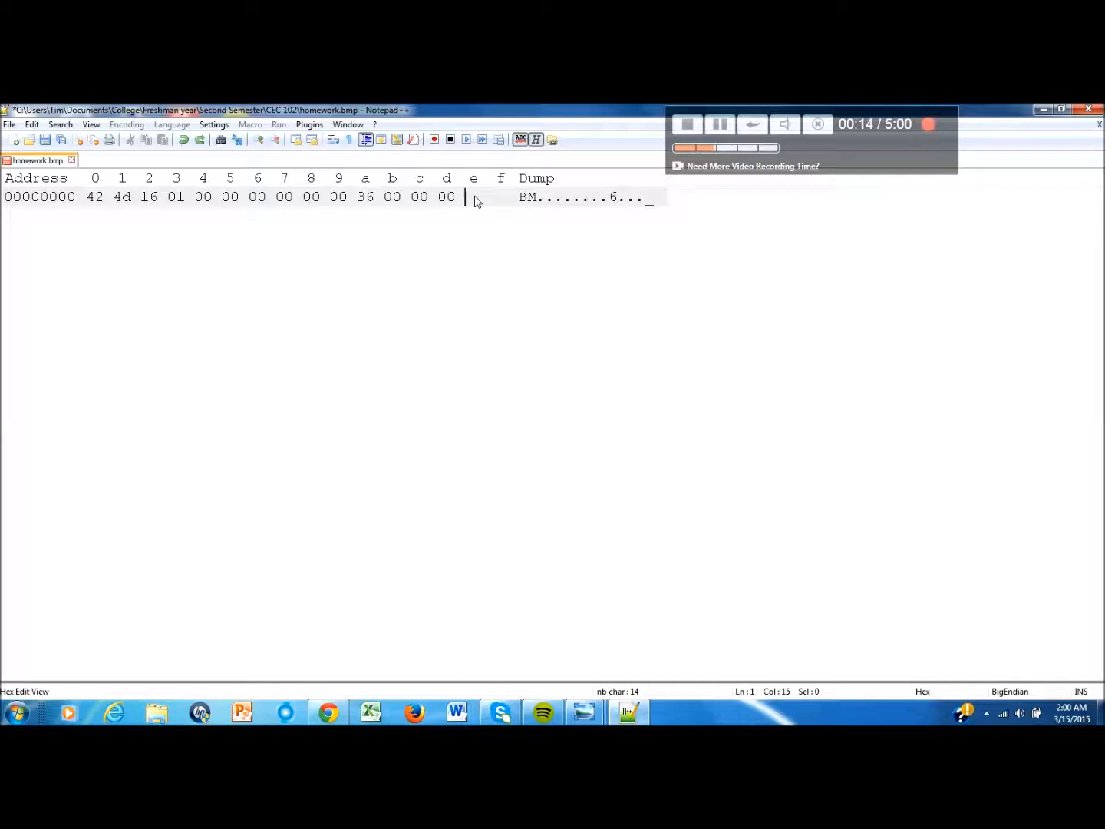
type("28")
type("00000010 00 00")
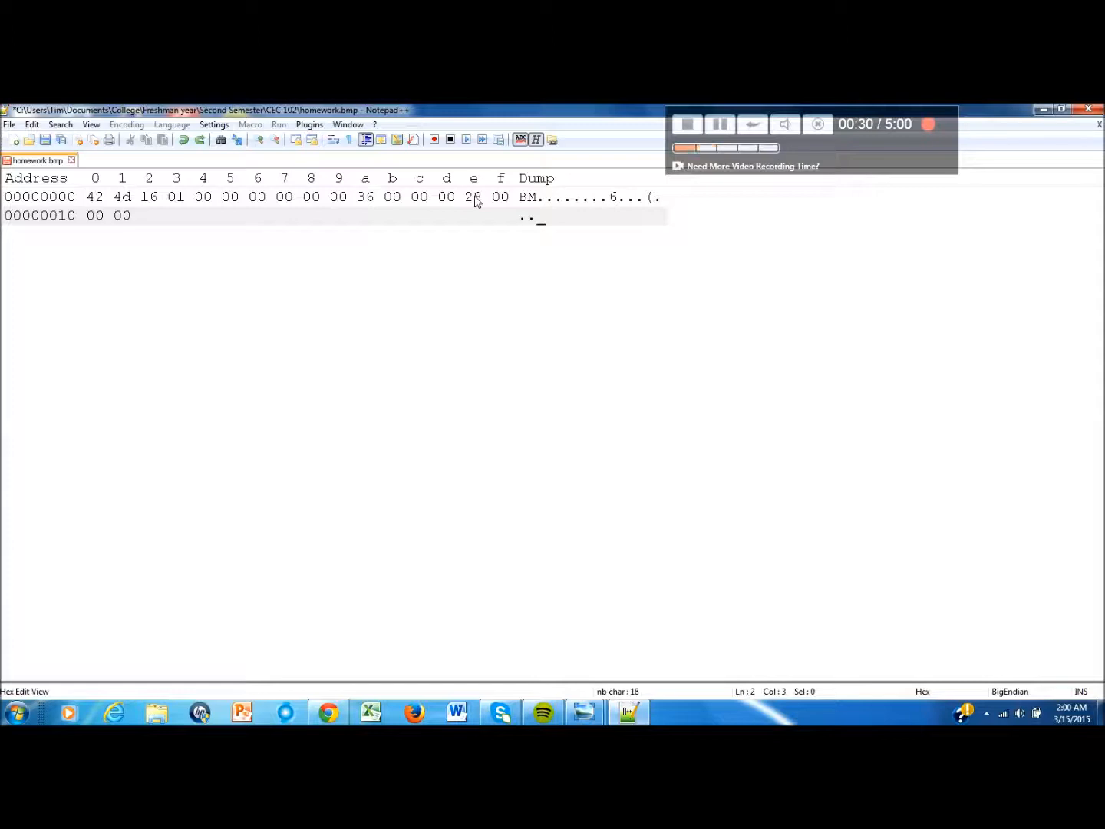
type("a 00 00 00 00")
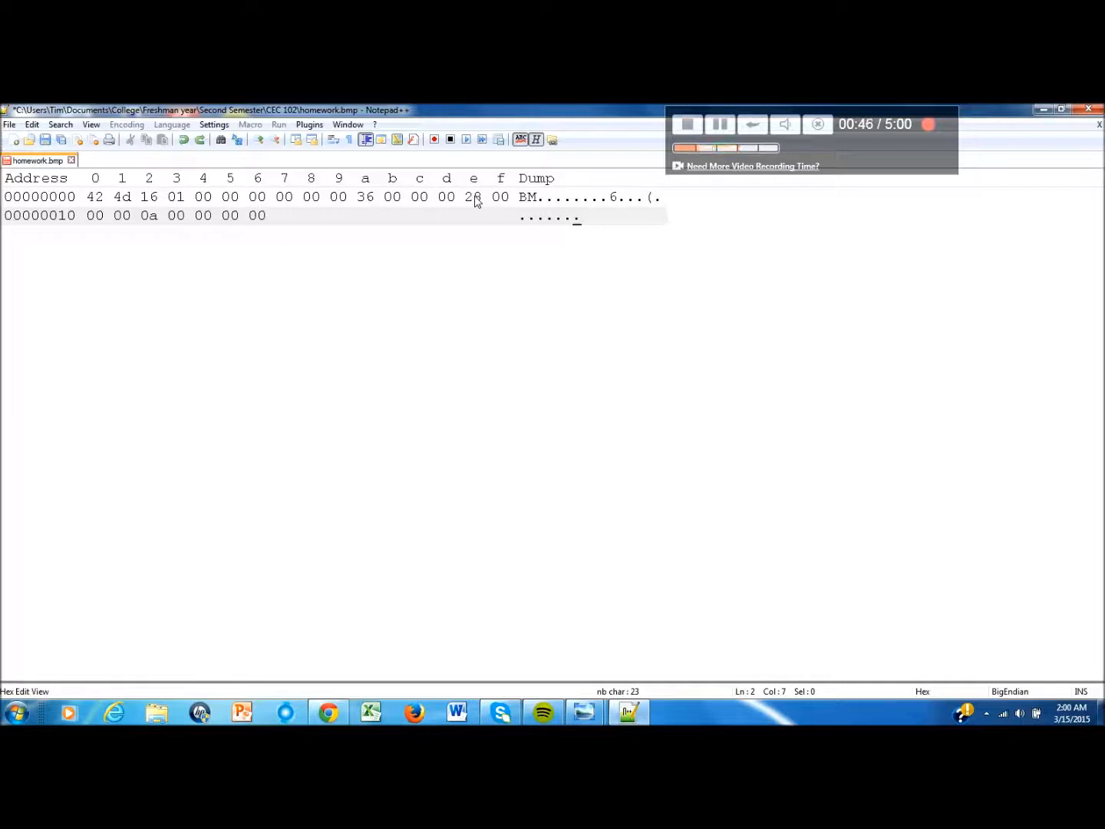
key("BackSpace")
type("7 00 00 00")
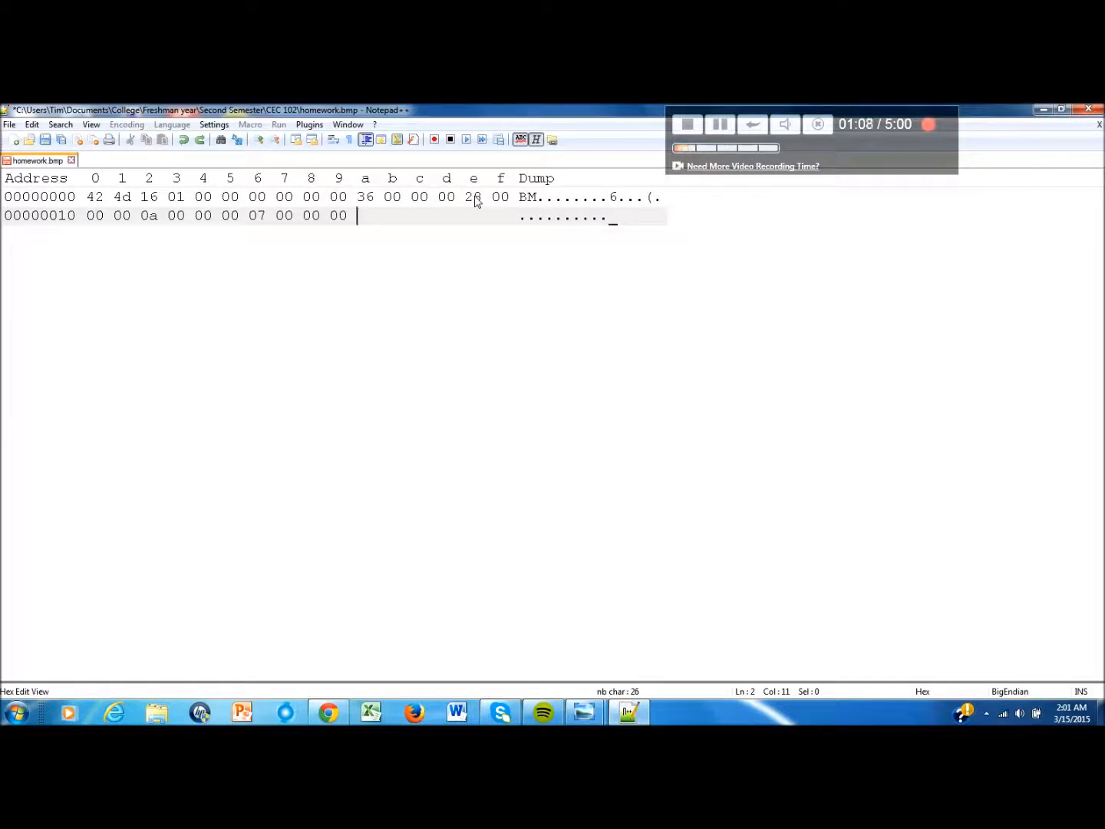
Append the color planes 01 00, bit depth 18 00 and compression 00 00 00 00 to the info header.
type("010 0")
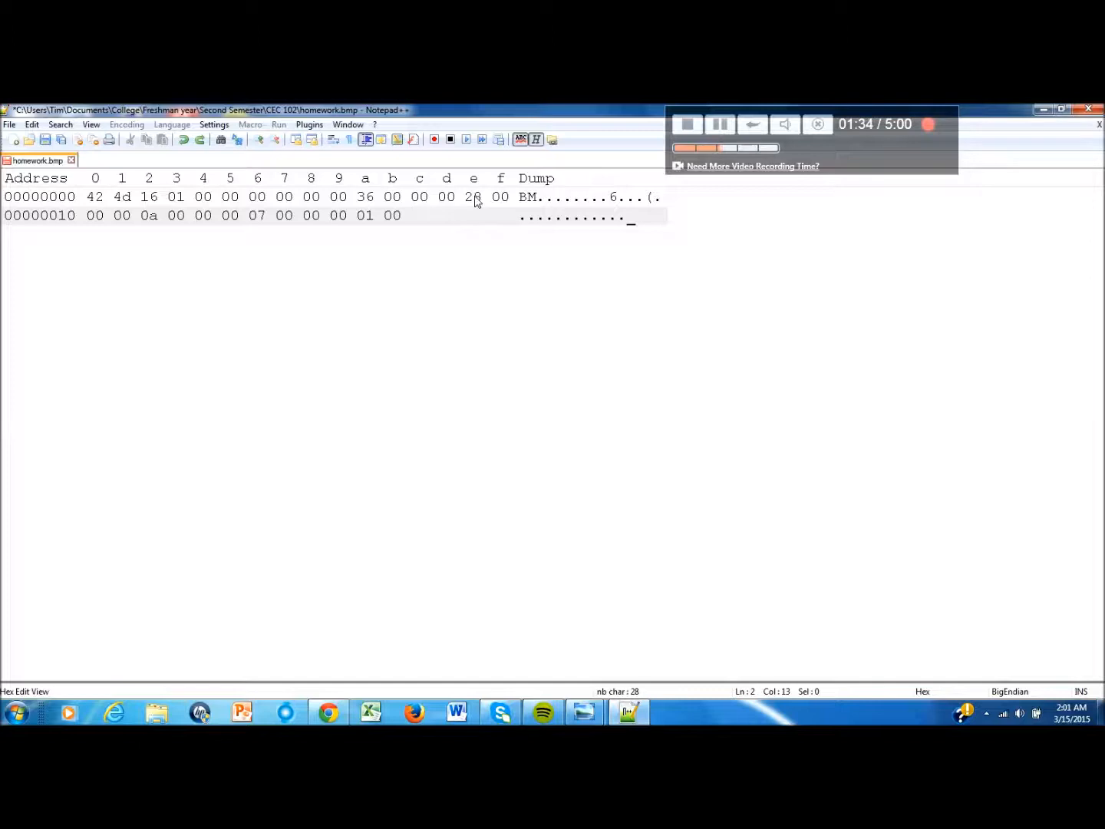
type("18 00")
type("00")
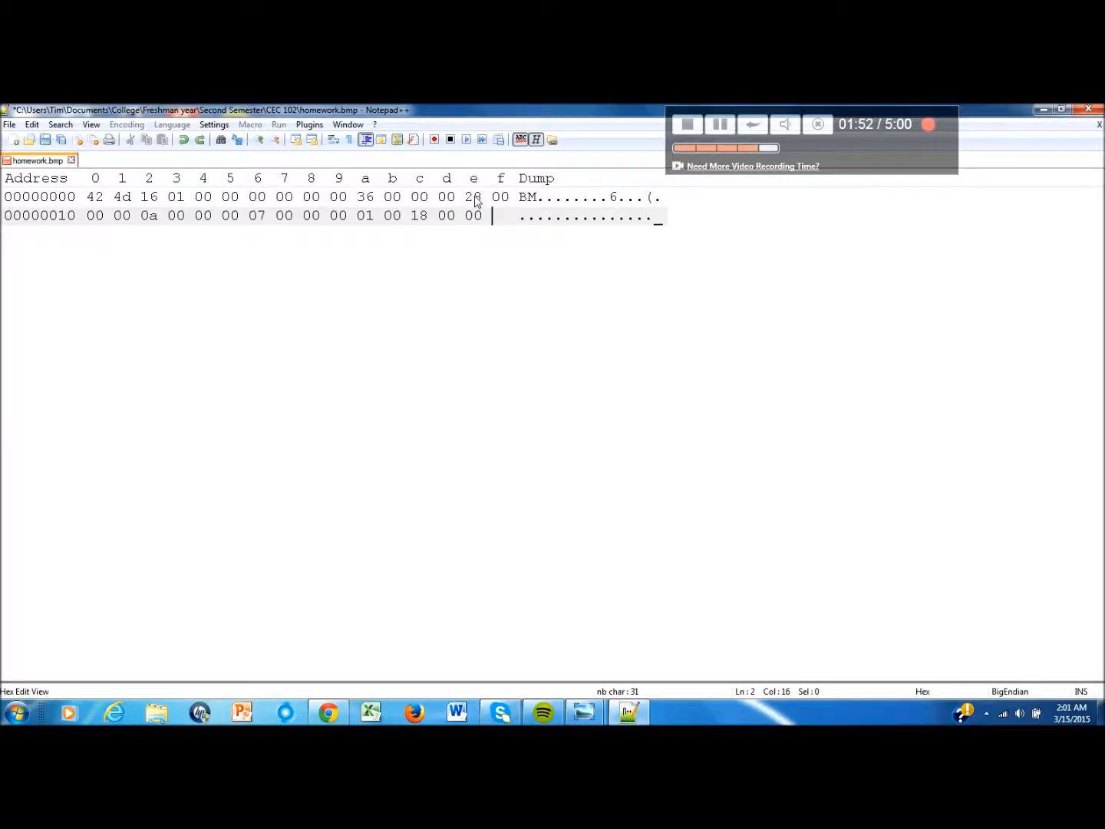
type("000020 00 00")
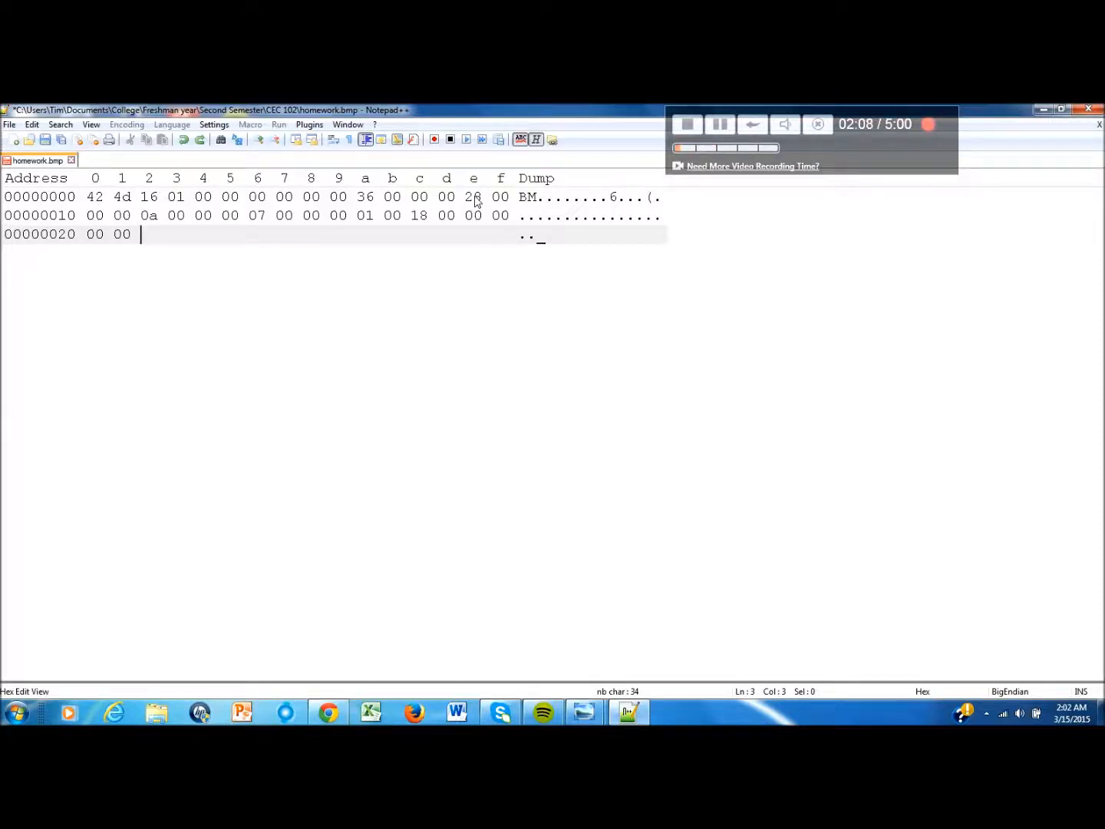
Complete the info header with e0 00 00 00, 64 00 00 00 twice, and eight 00 bytes.
type("e")
type("0 ")
type("00 00 0")
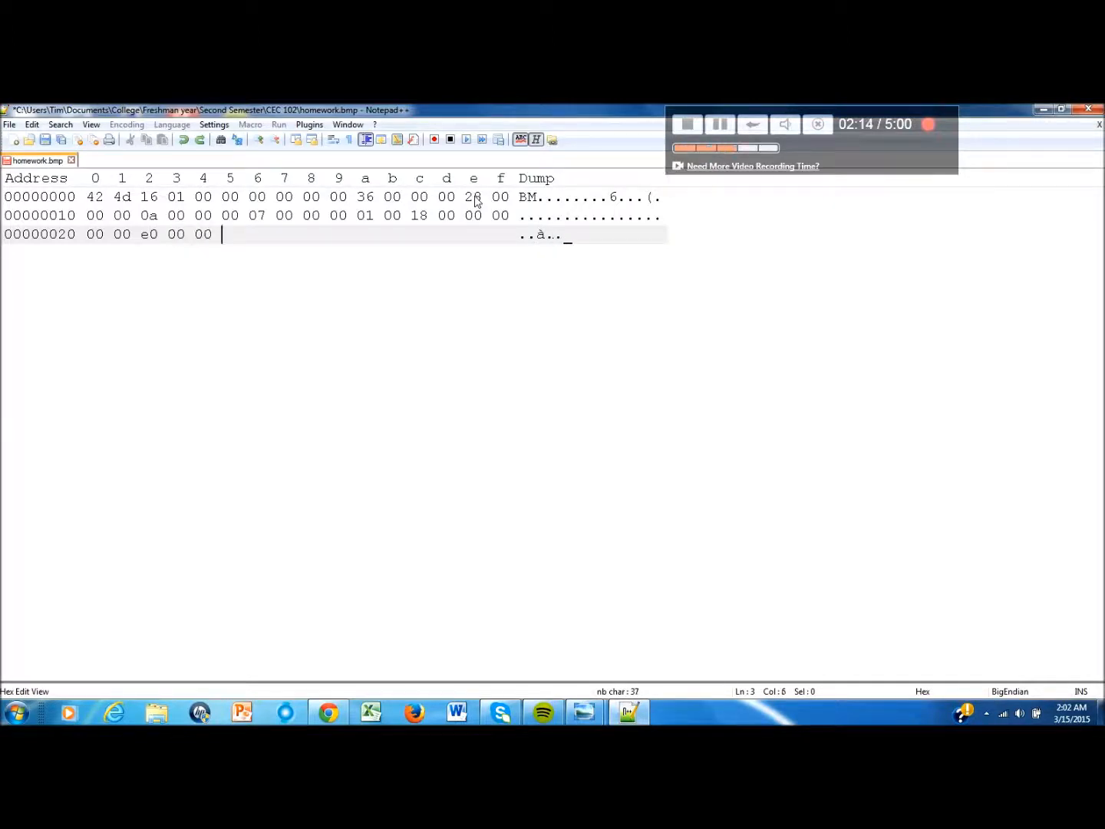
type("0")
type("64 00 ")
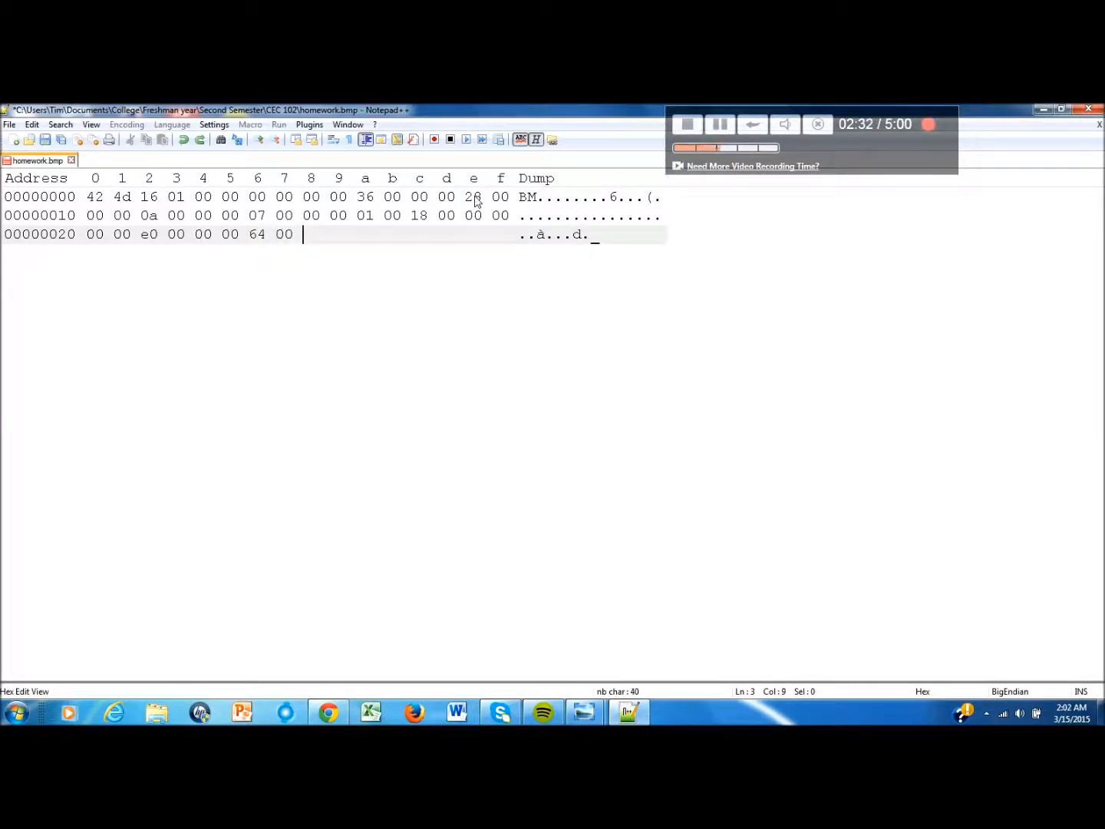
type("00 00")
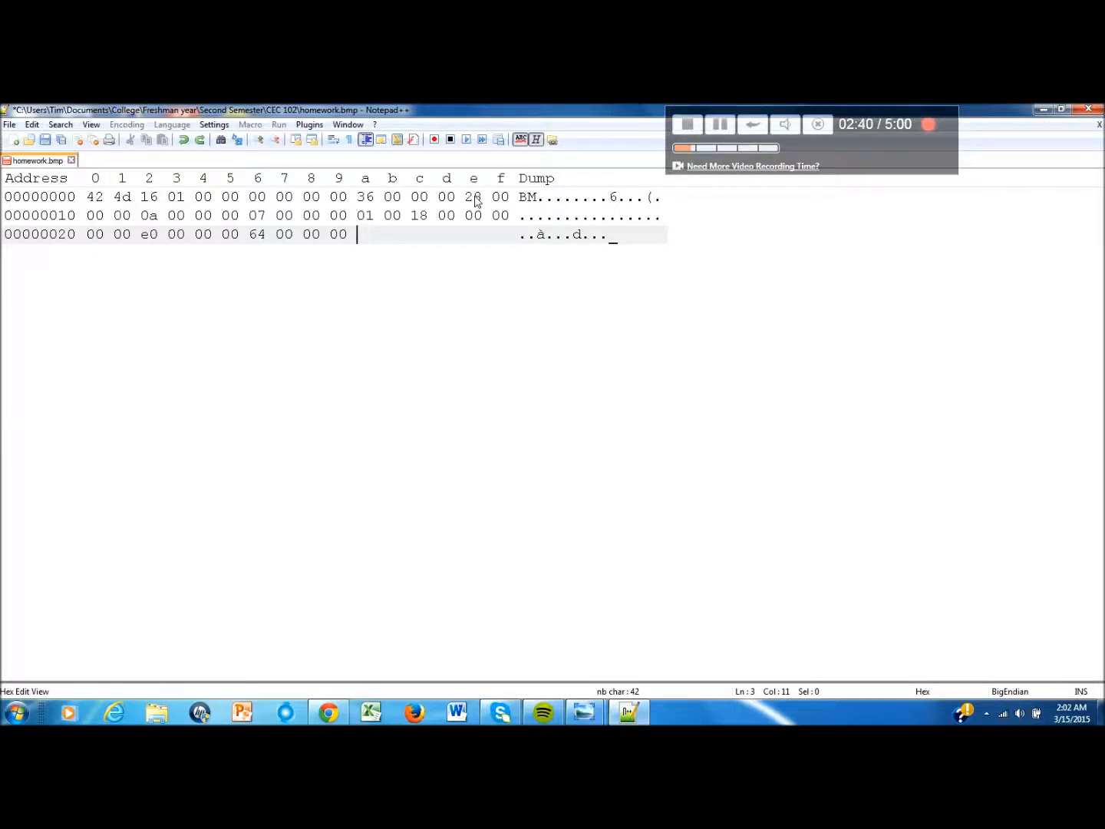
type("604000000")
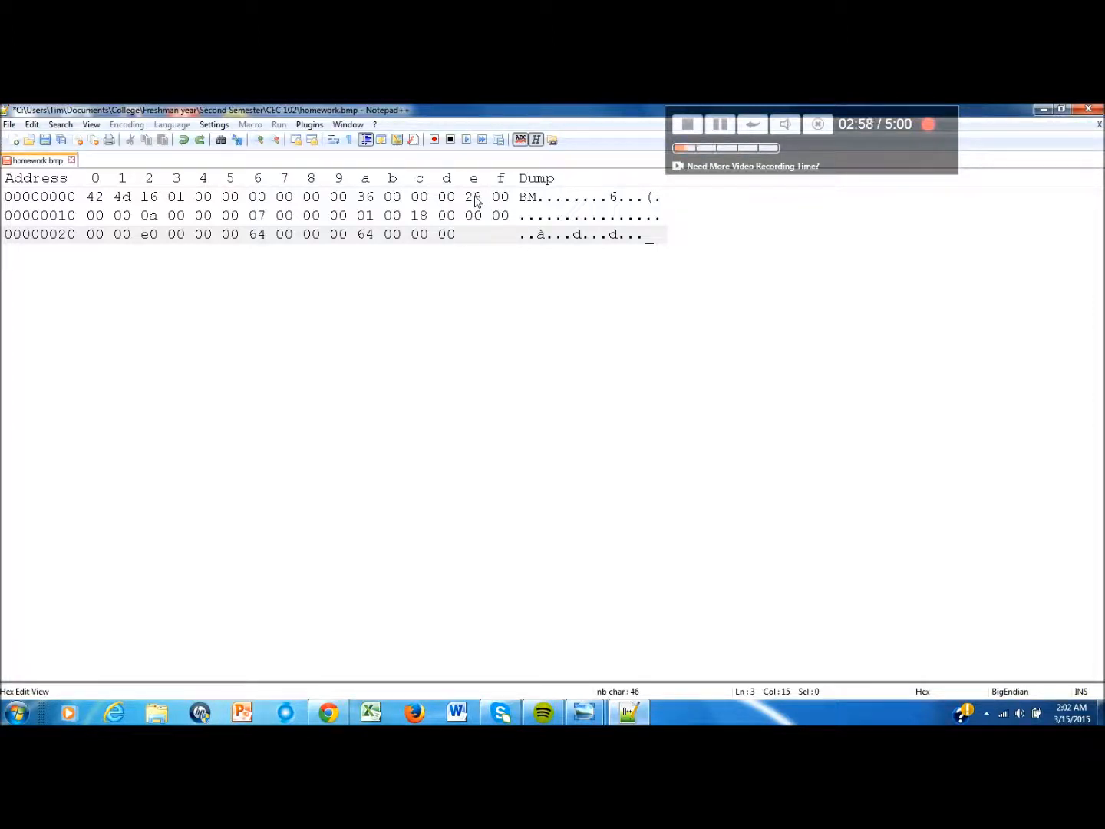
type("00 00 00 00")
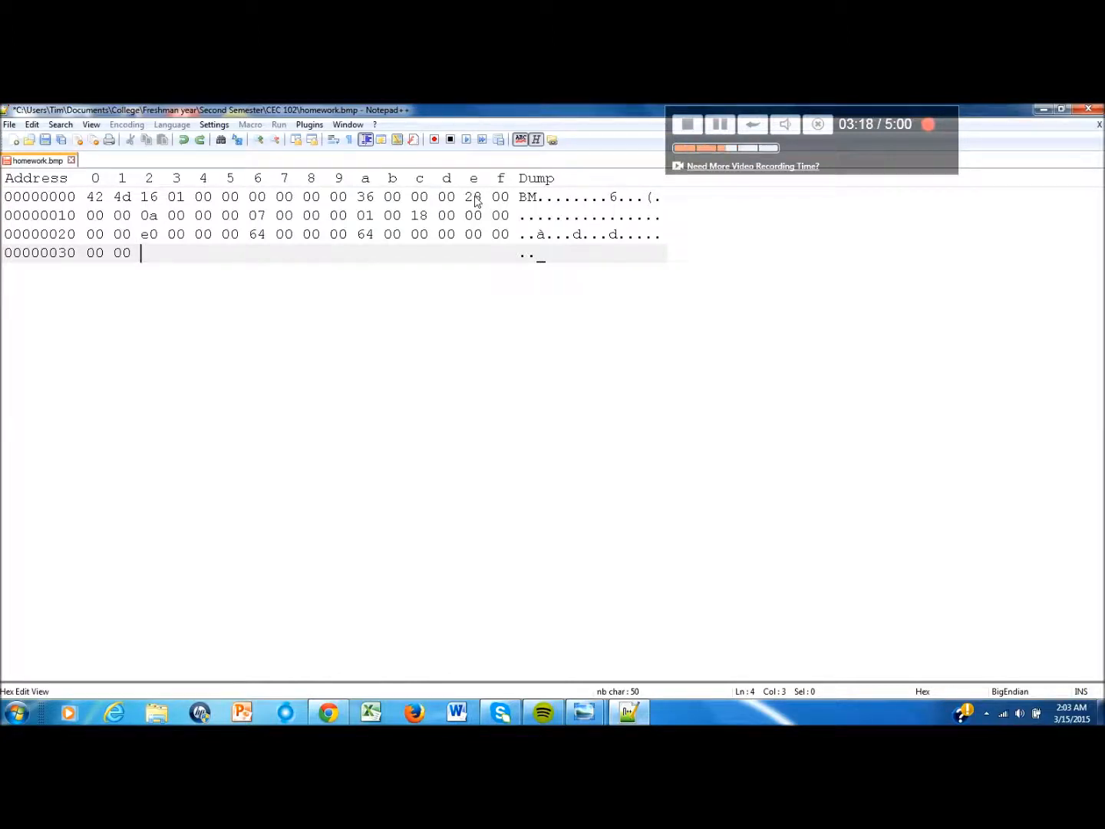
type("00 00 00 00")
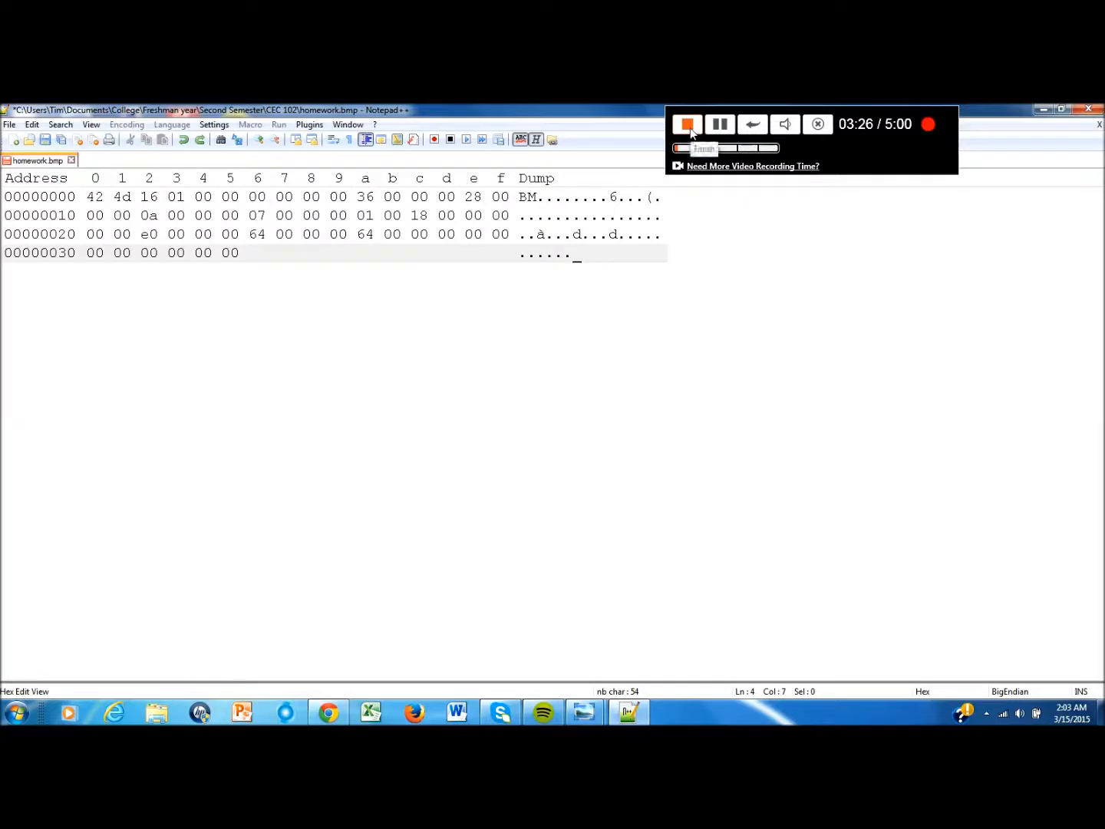
left_click(688, 125)
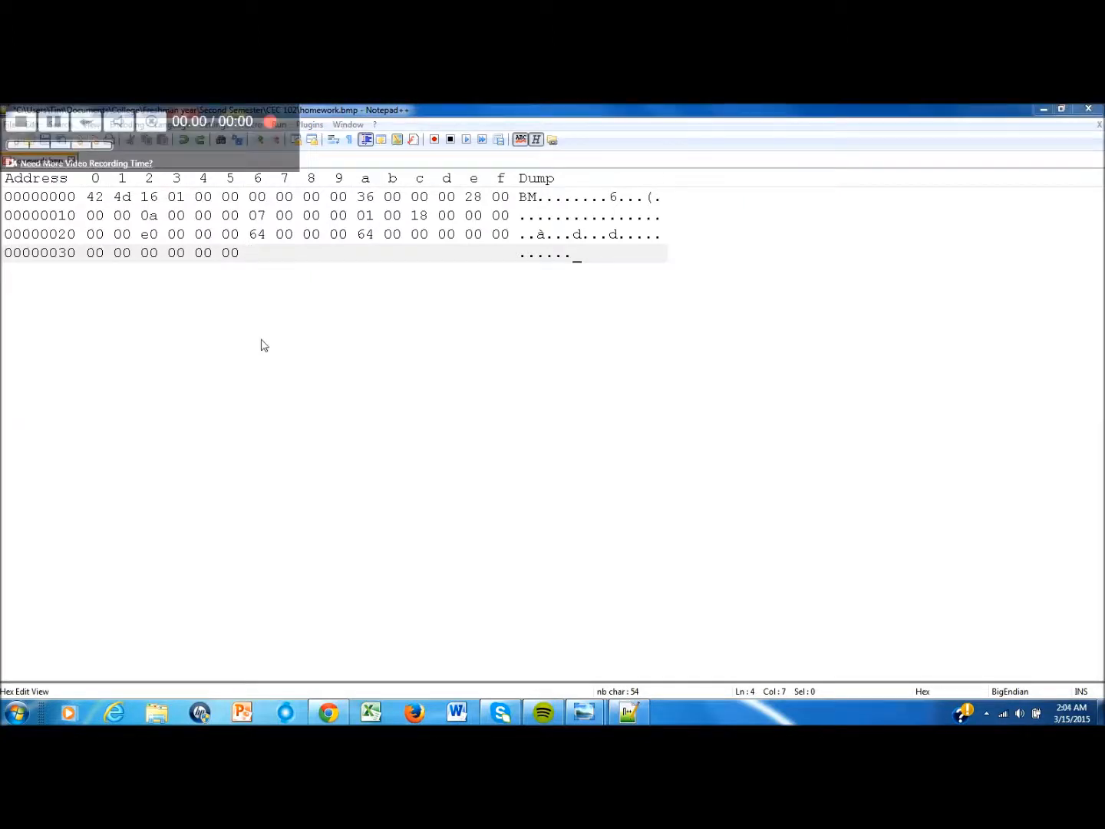
Enter the first pixel row from offset 36 as thirty 01 bytes, followed by 00 00 padding.
left_click(251, 258)
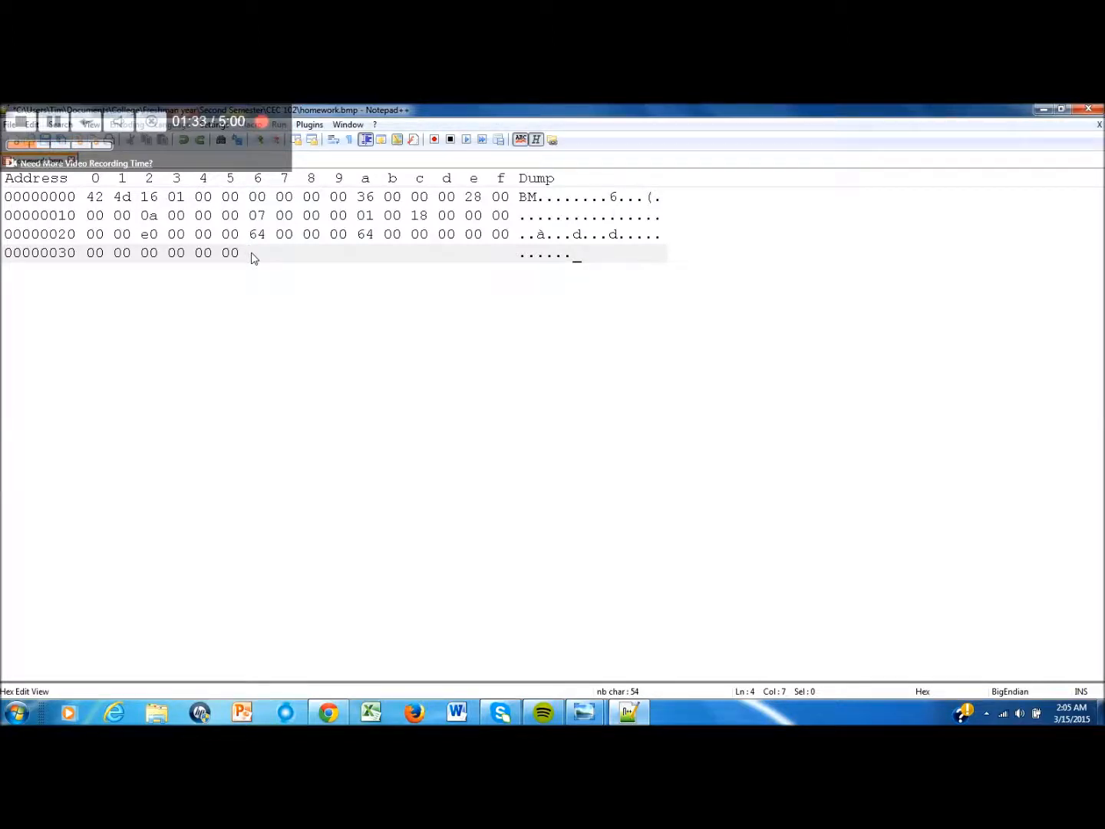
type("010101010101010101")
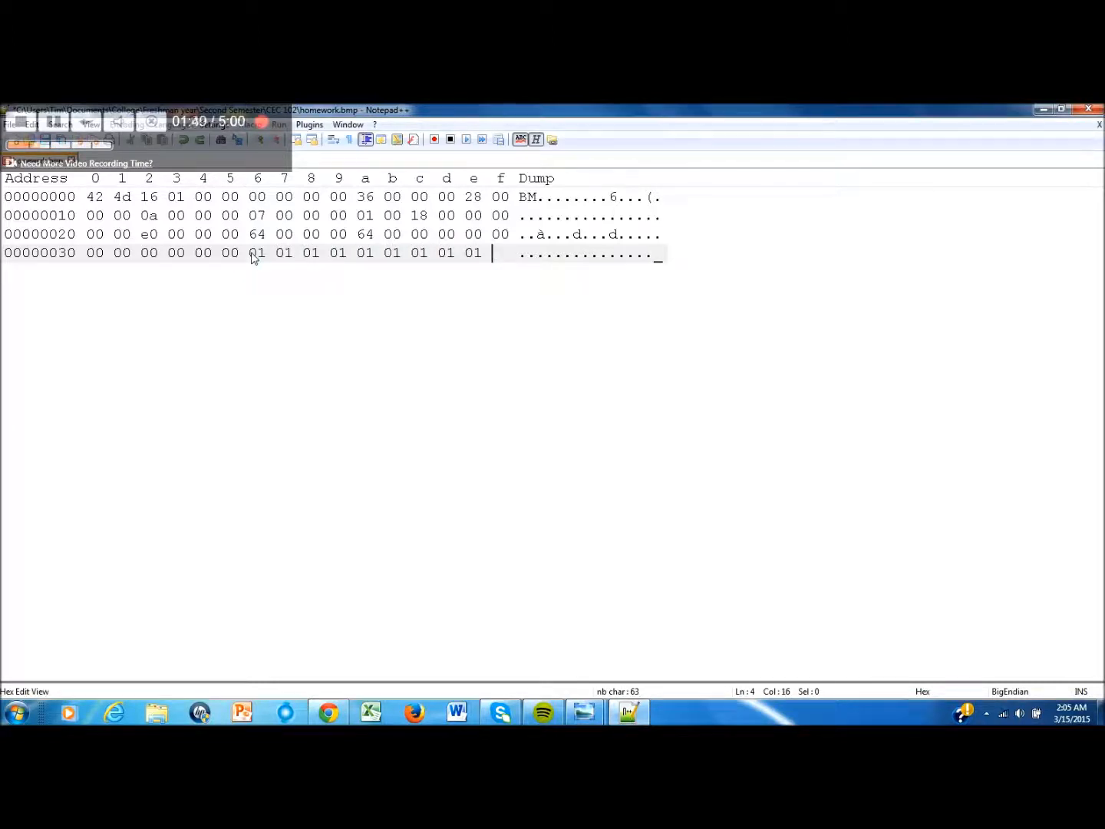
type("01010101010101010101010101010101")
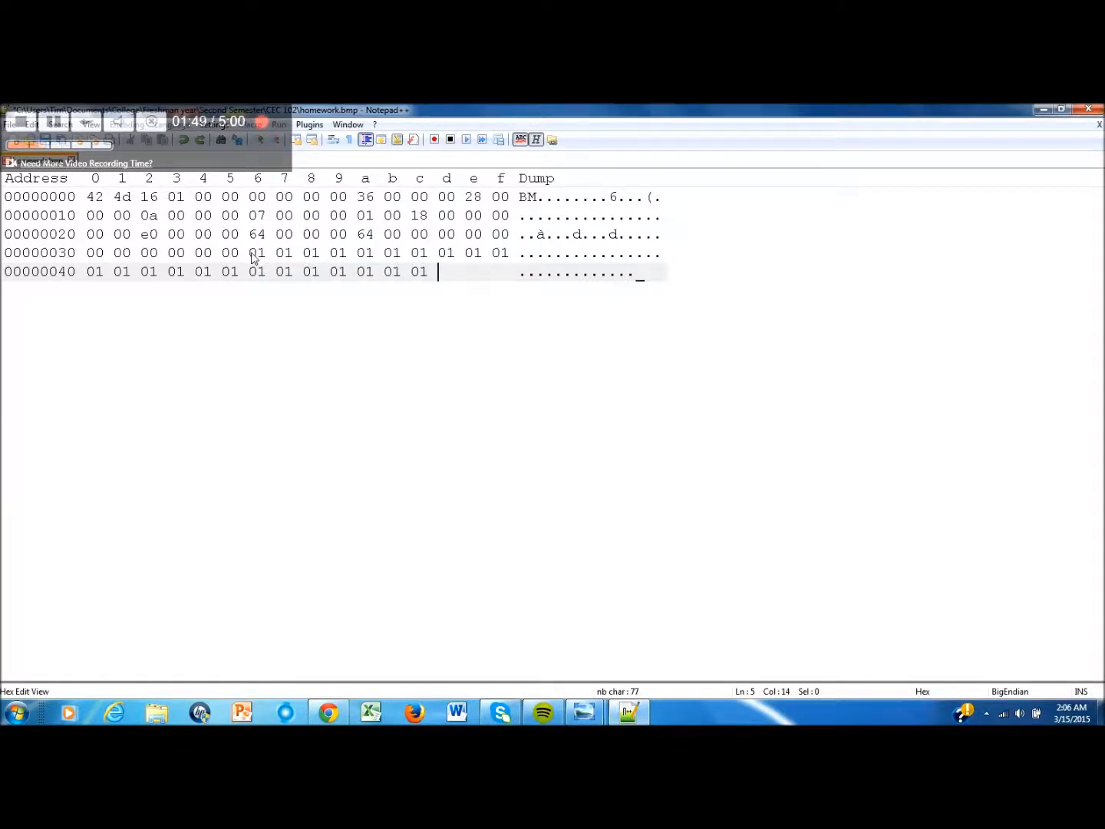
type("010101")
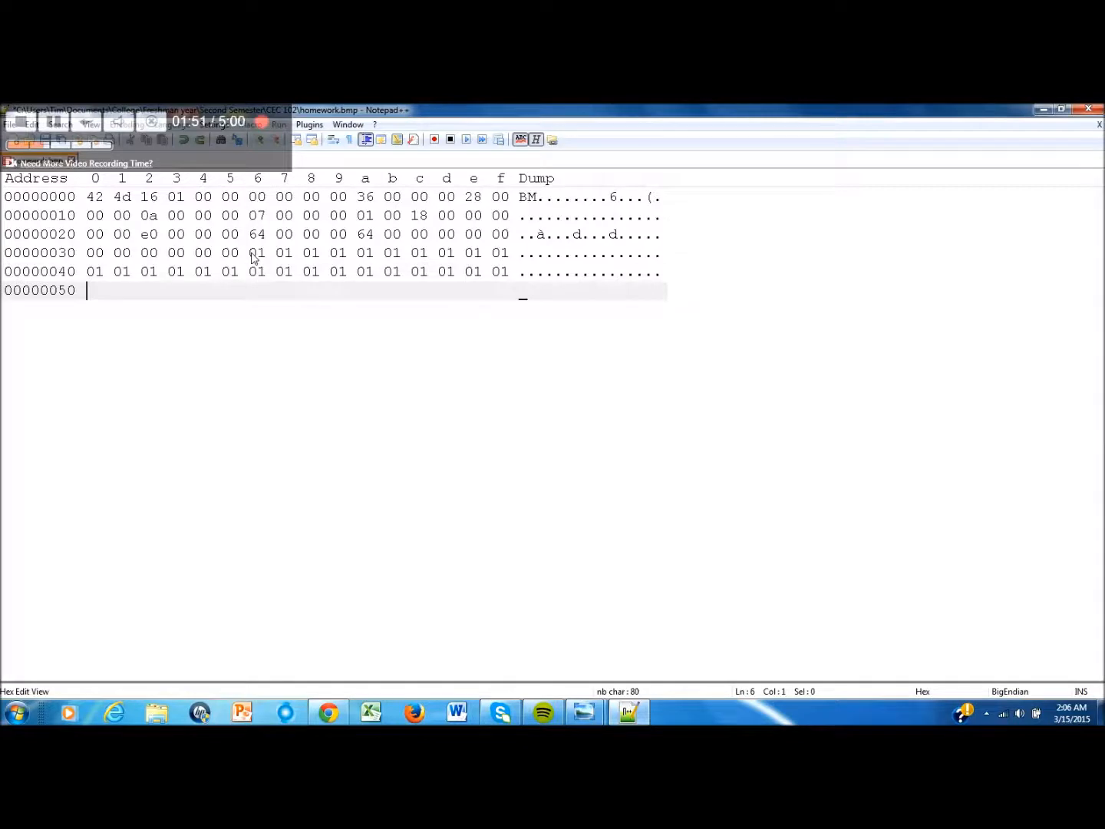
type("0101")
type("0000")
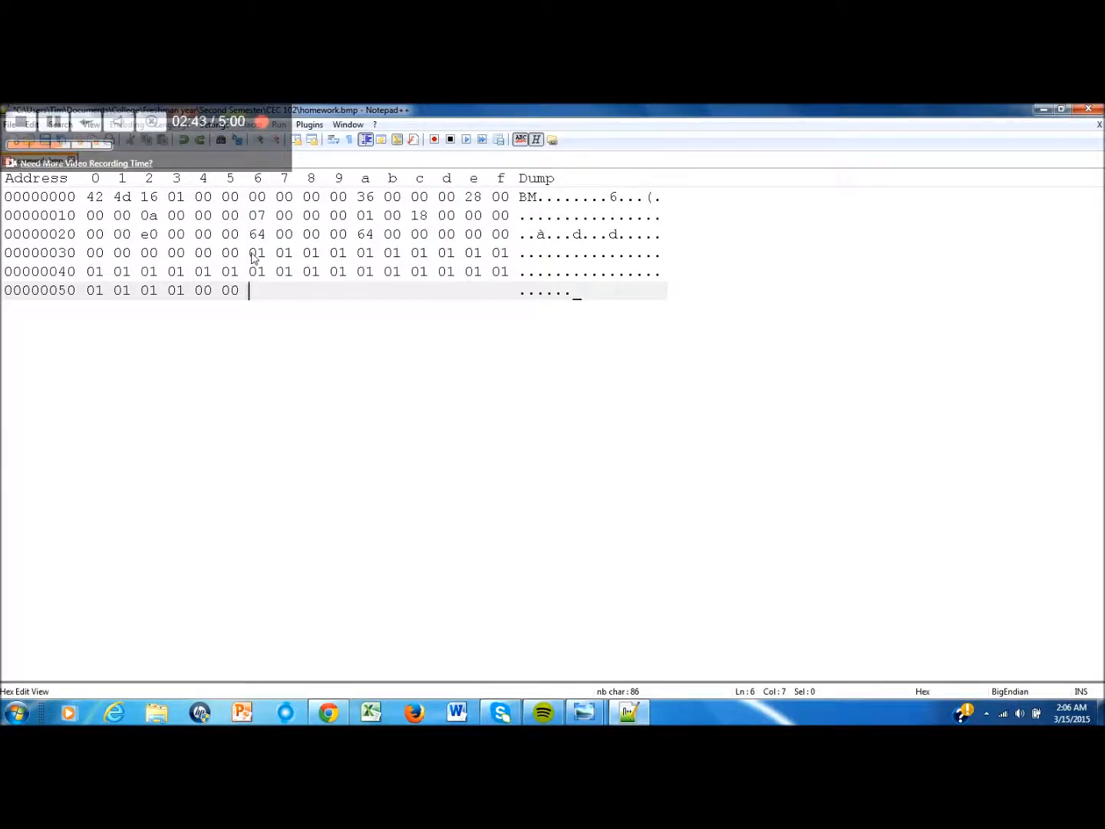
Enter the second row's ten pixels from offset 56: 01 01 01, 01 01 ff eight times, and a closing 01 01 01.
type("01 01 01")
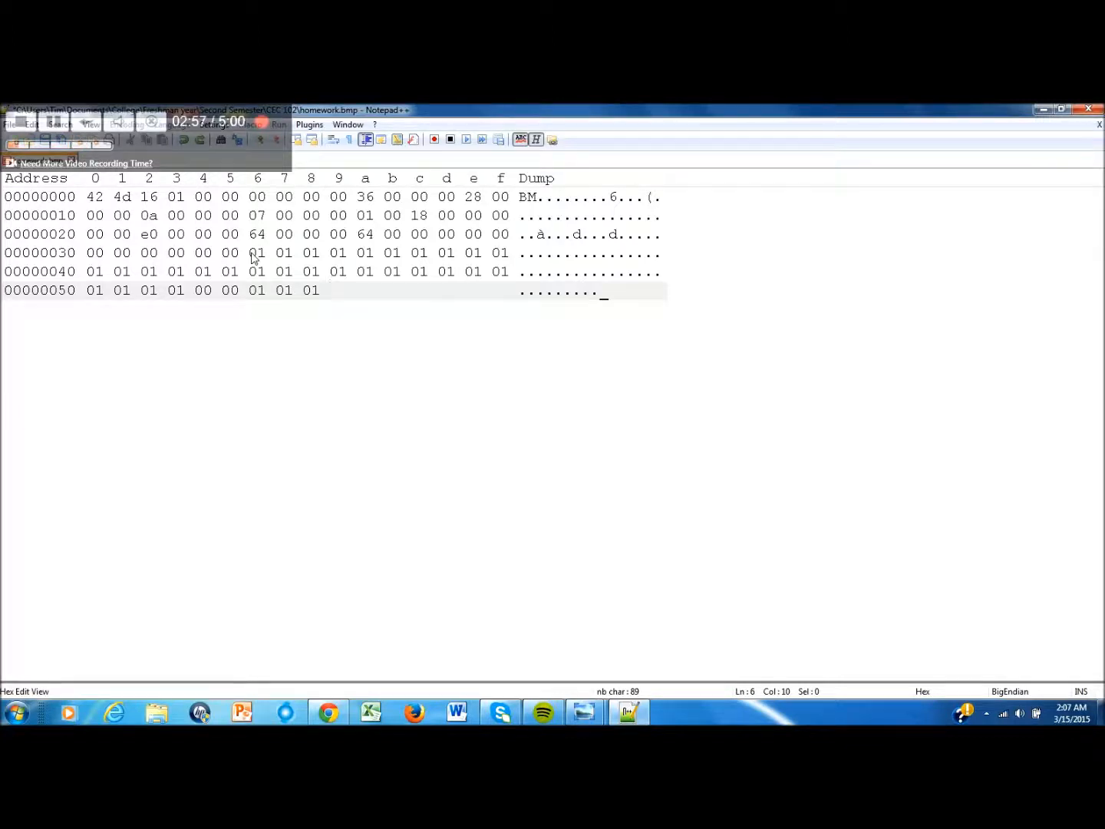
type("01 01 ")
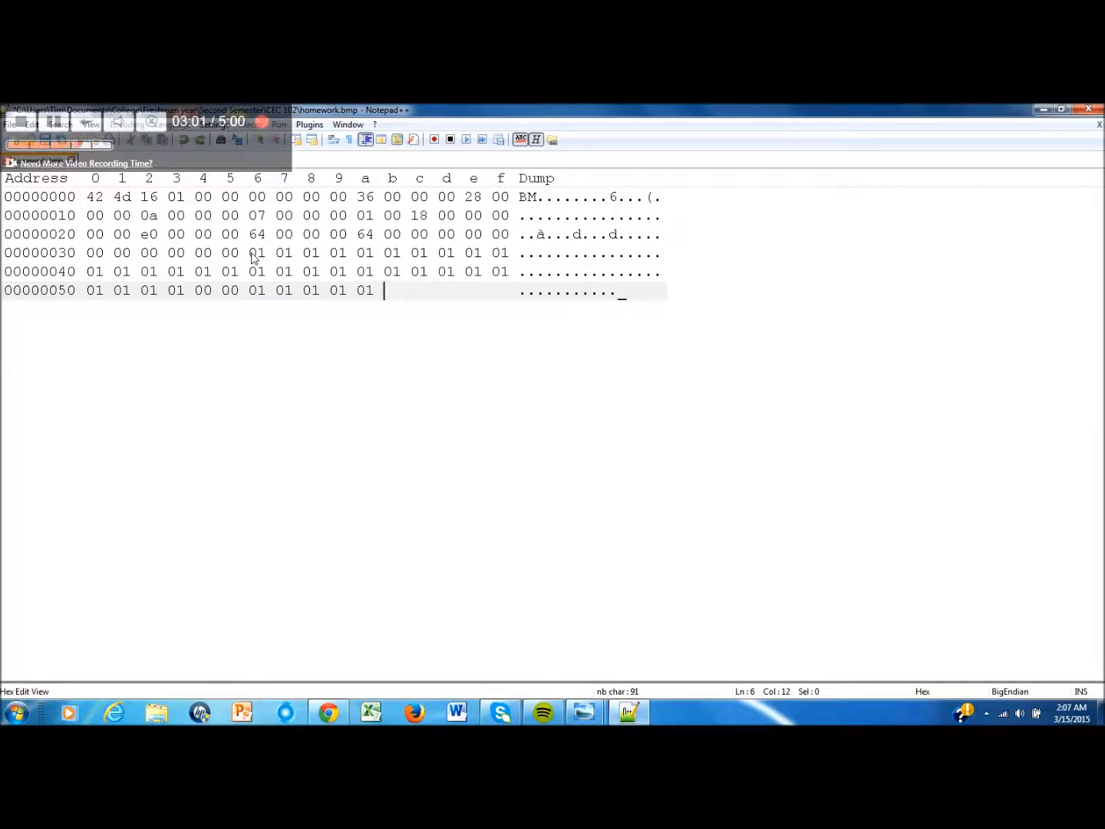
type("ff")
type("01 01 f")
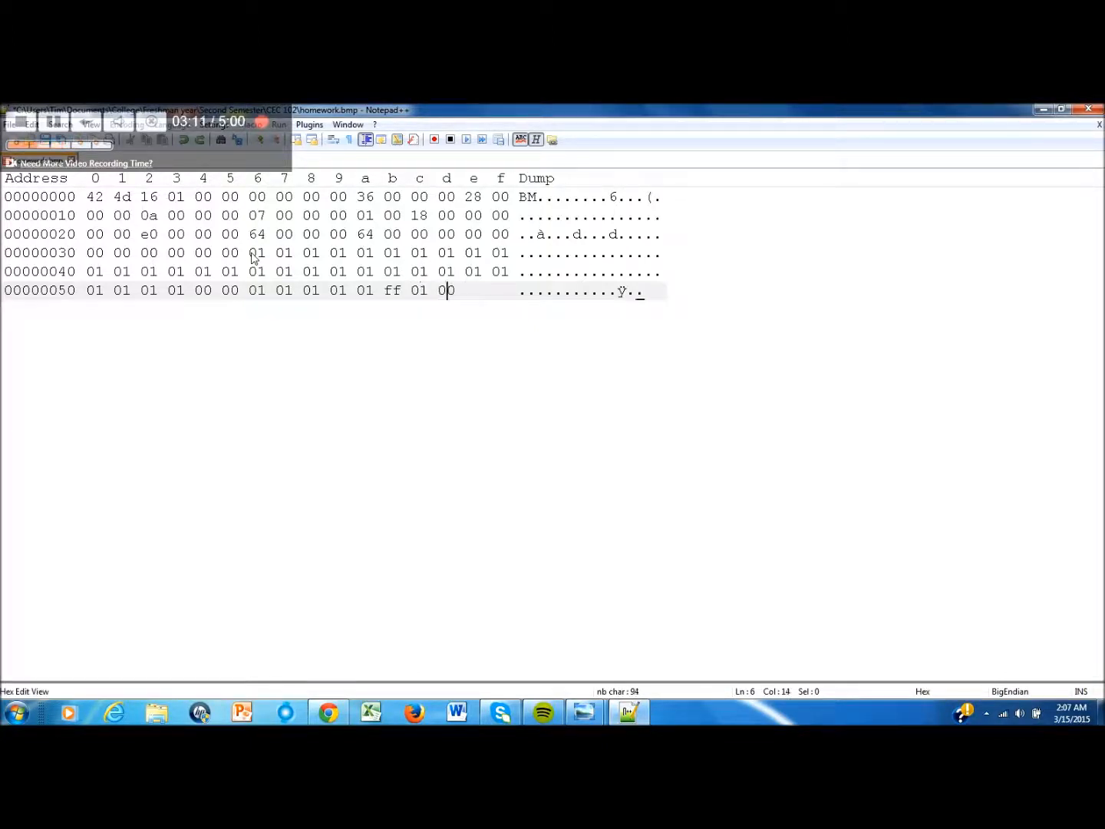
type("f ")
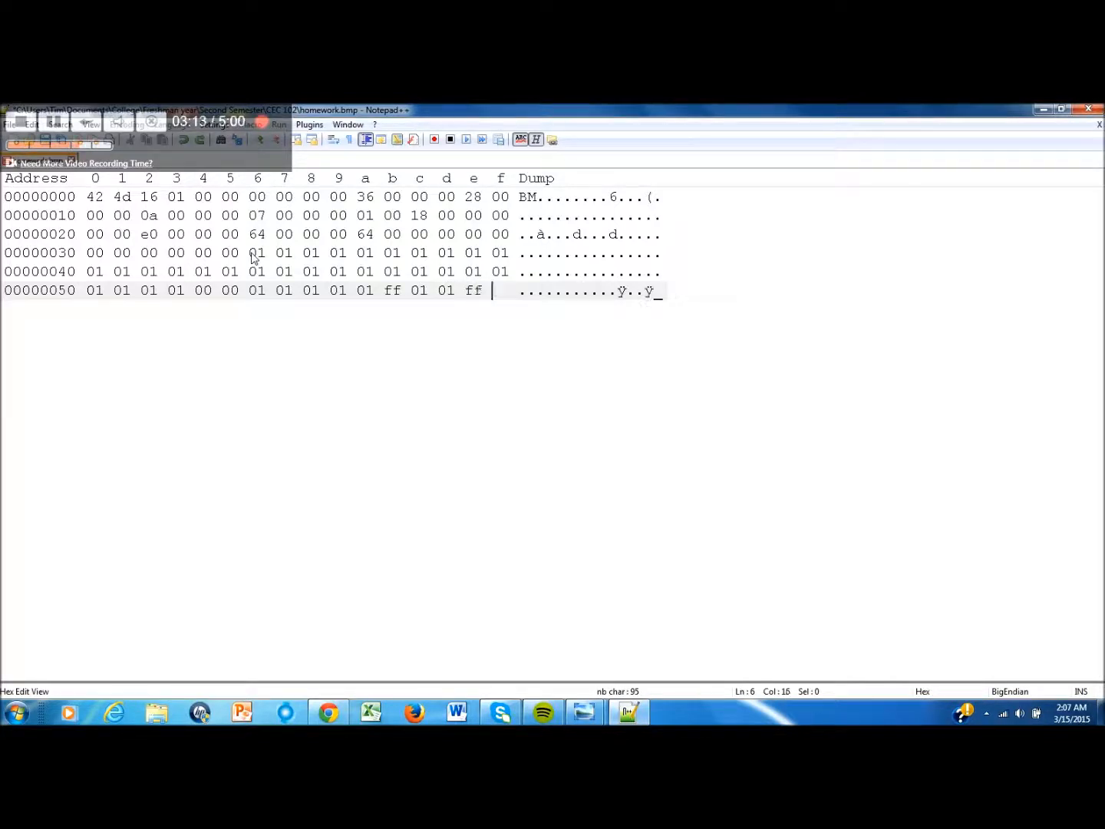
type("01 ")
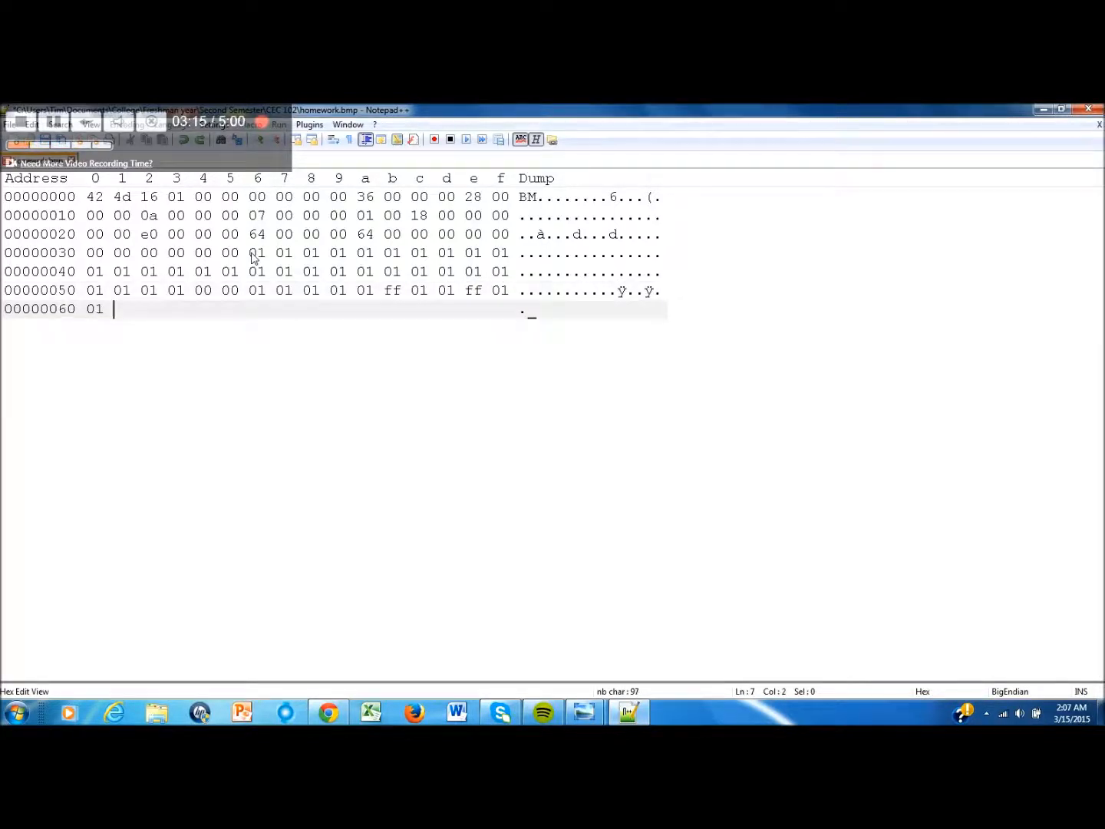
type("00000060 01 ff 01 01 ff ")
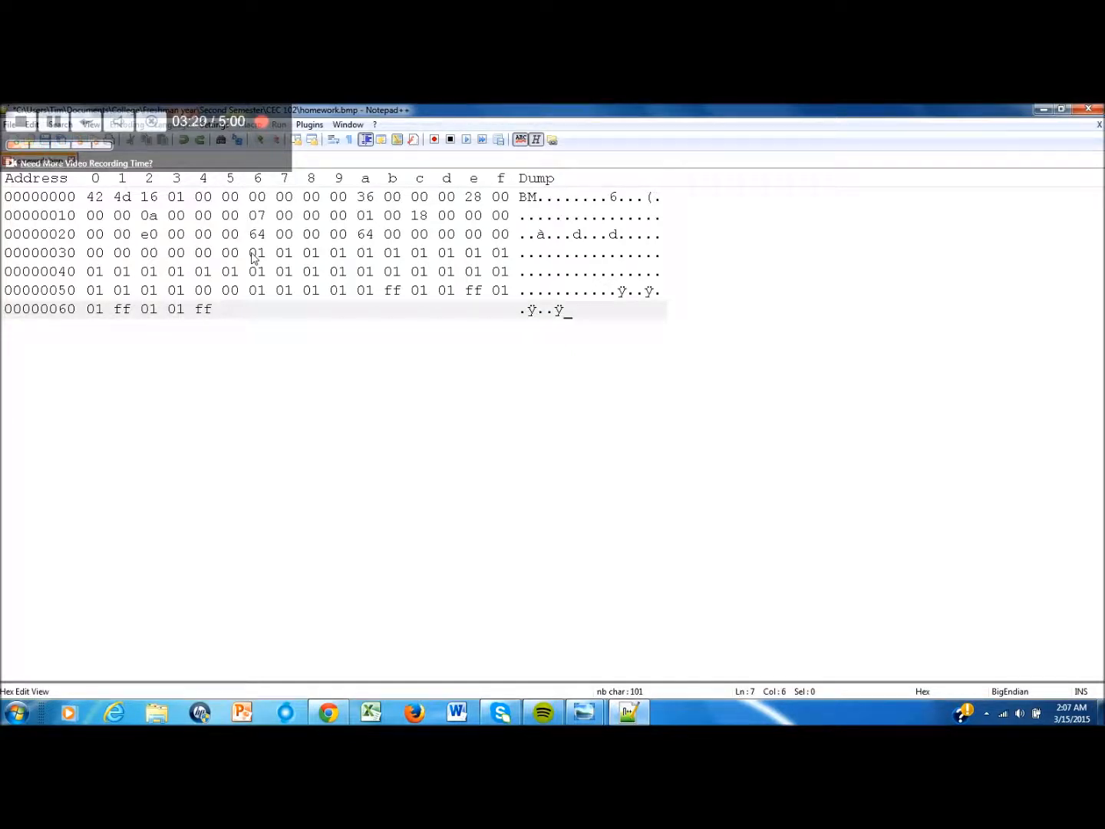
type("01 01 ff 0")
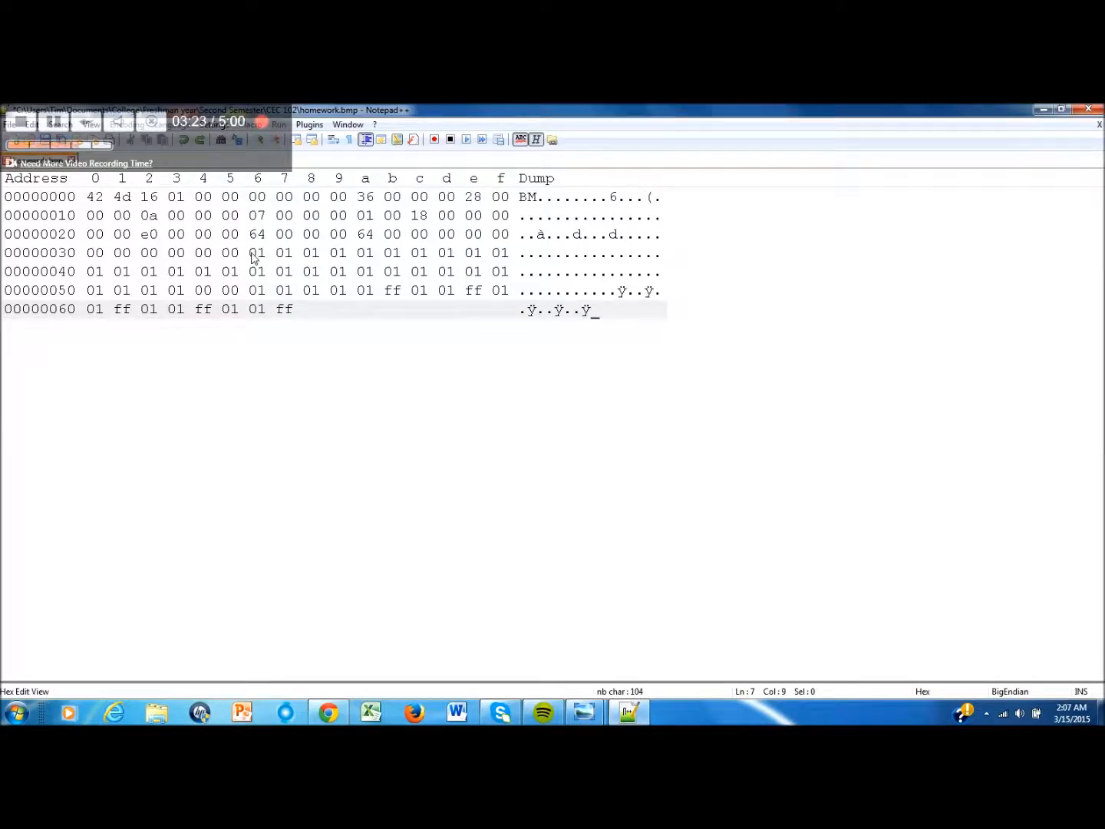
type("1 01 ff ")
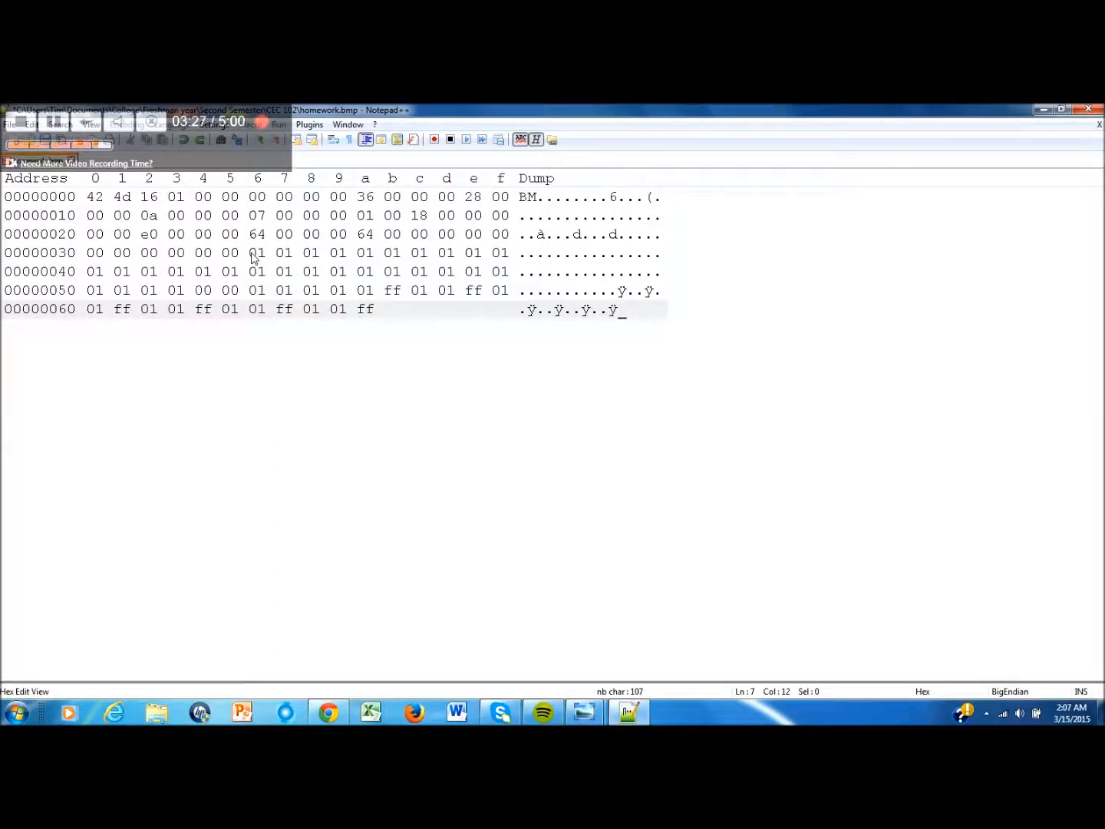
type("01 01 ff ")
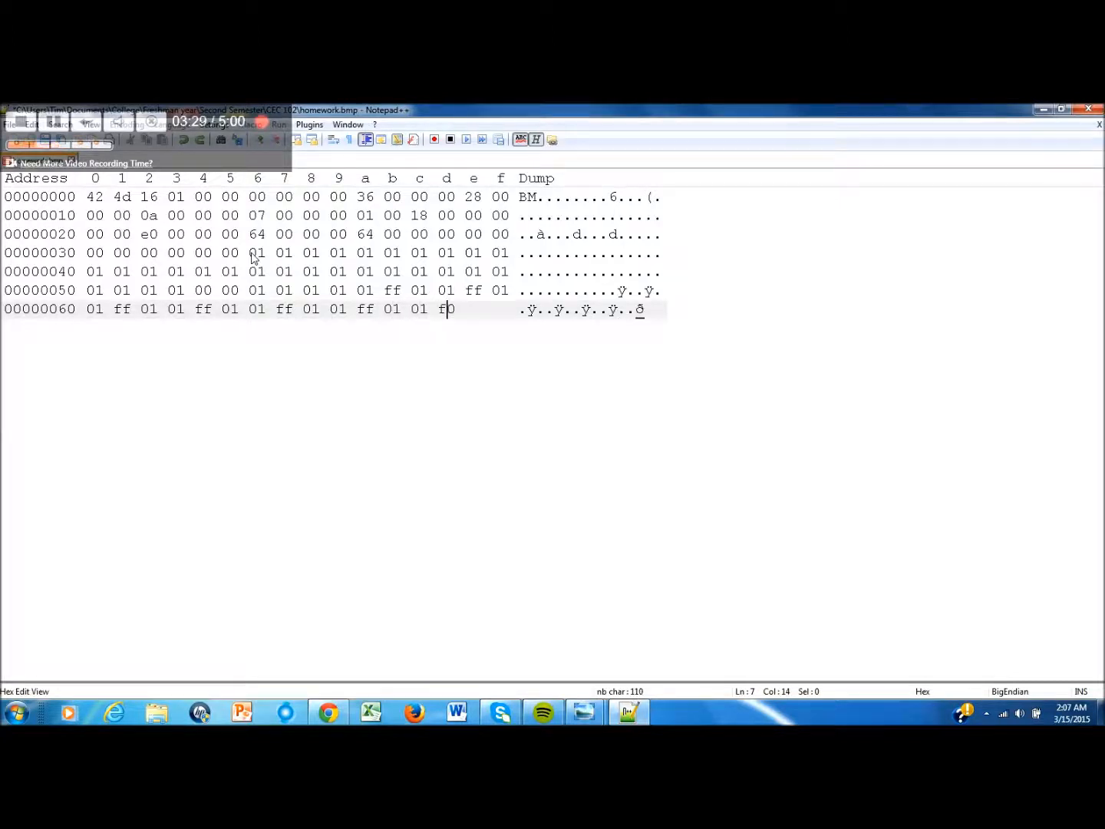
type("01 01 00000070 f")
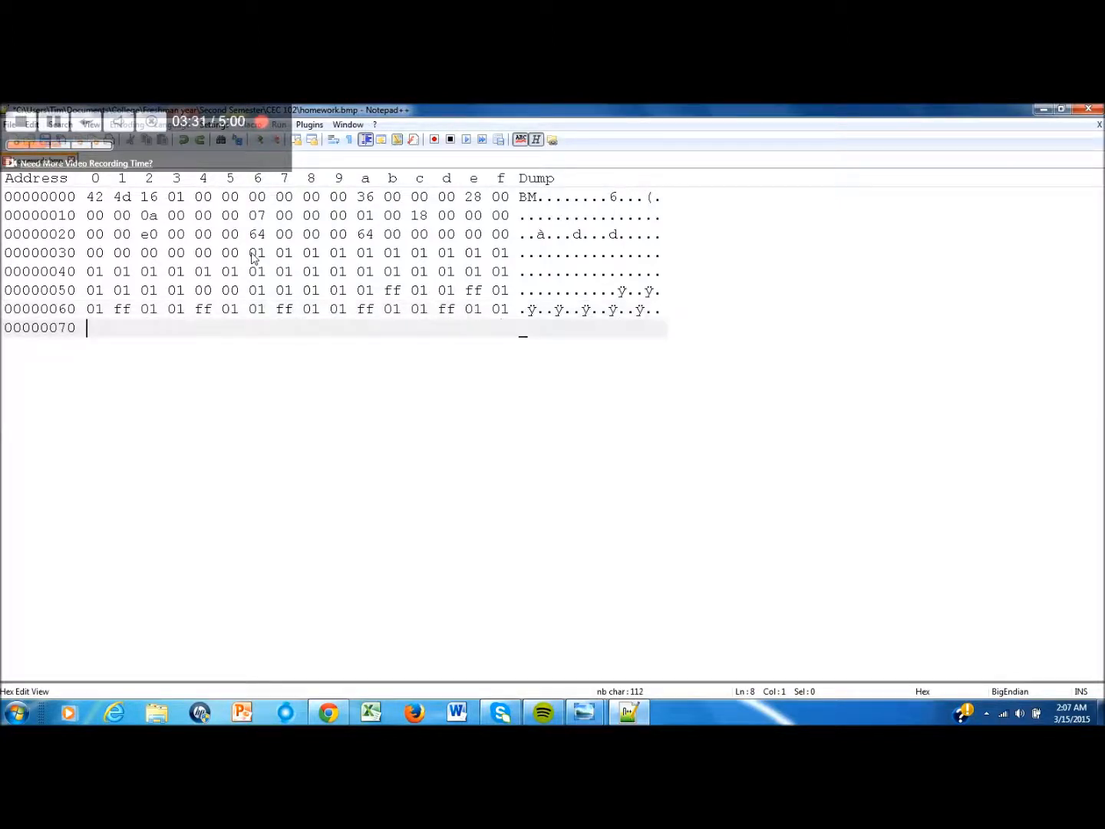
type("f 01 01 01 ")
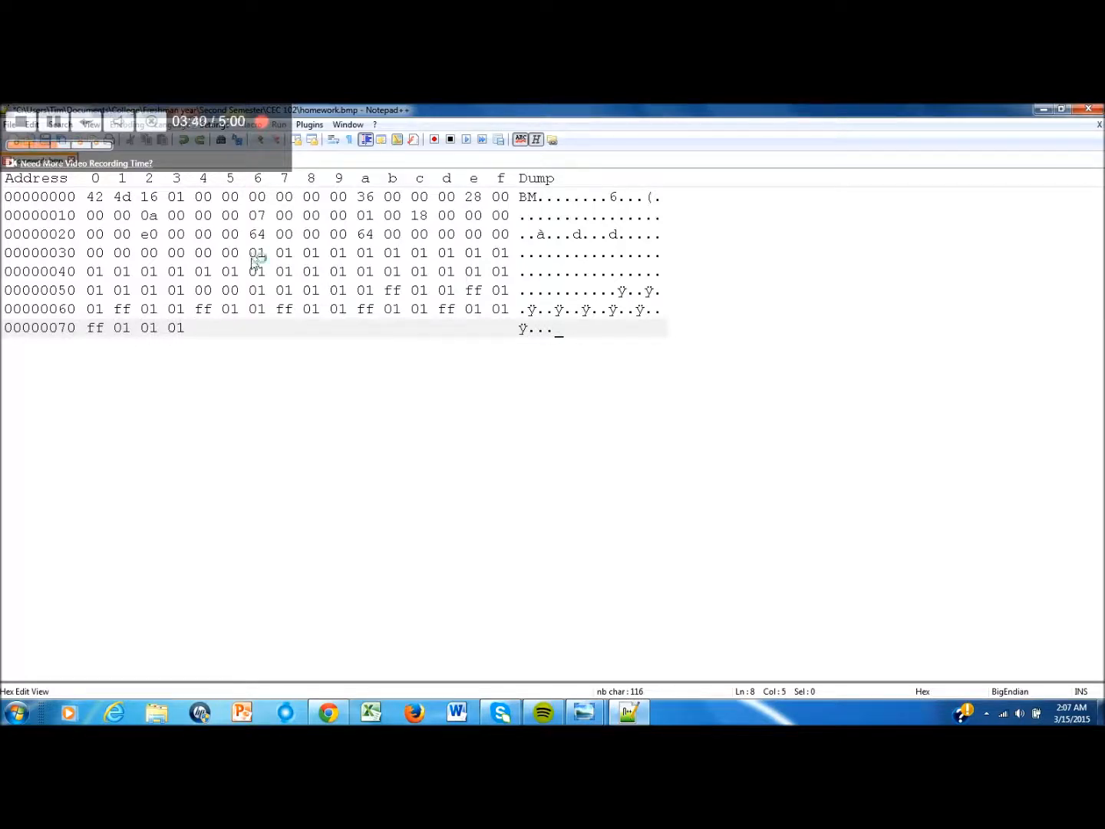
Pad the second row with 00 00 and enter 01 01 01 plus thirty ff bytes for the third row from offset 76.
type("00 00")
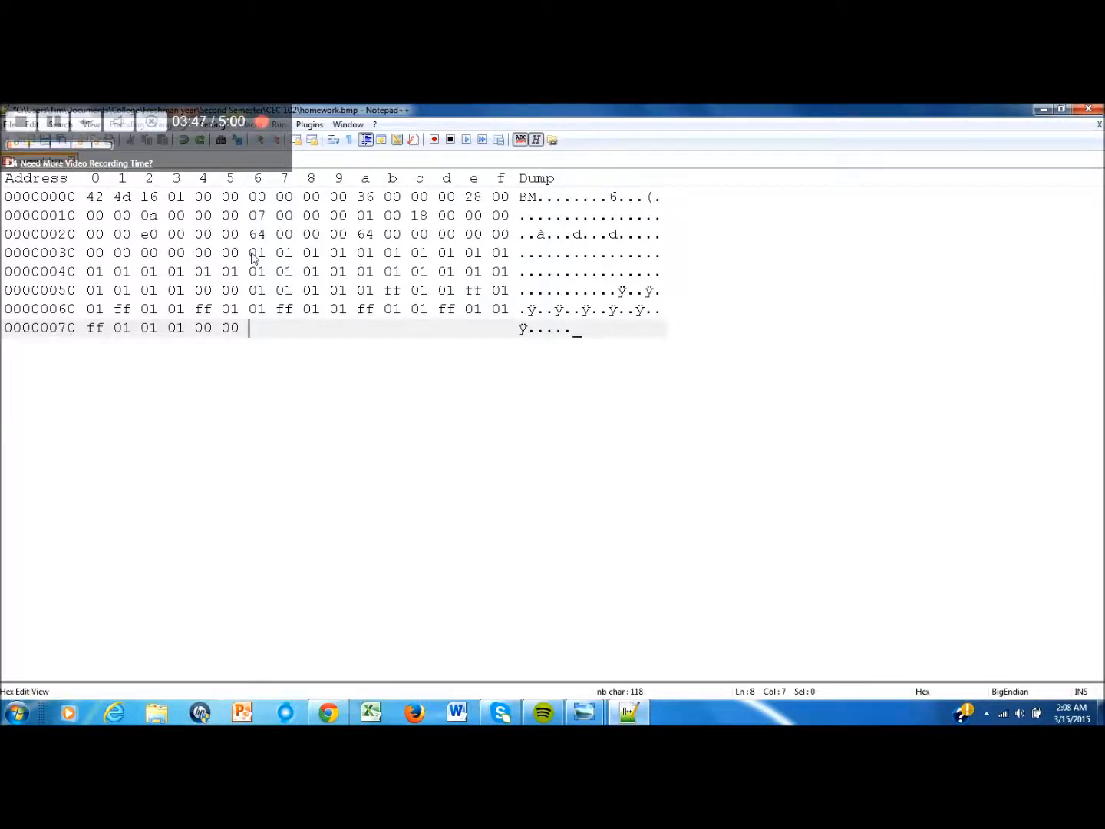
type("01 01 01 ")
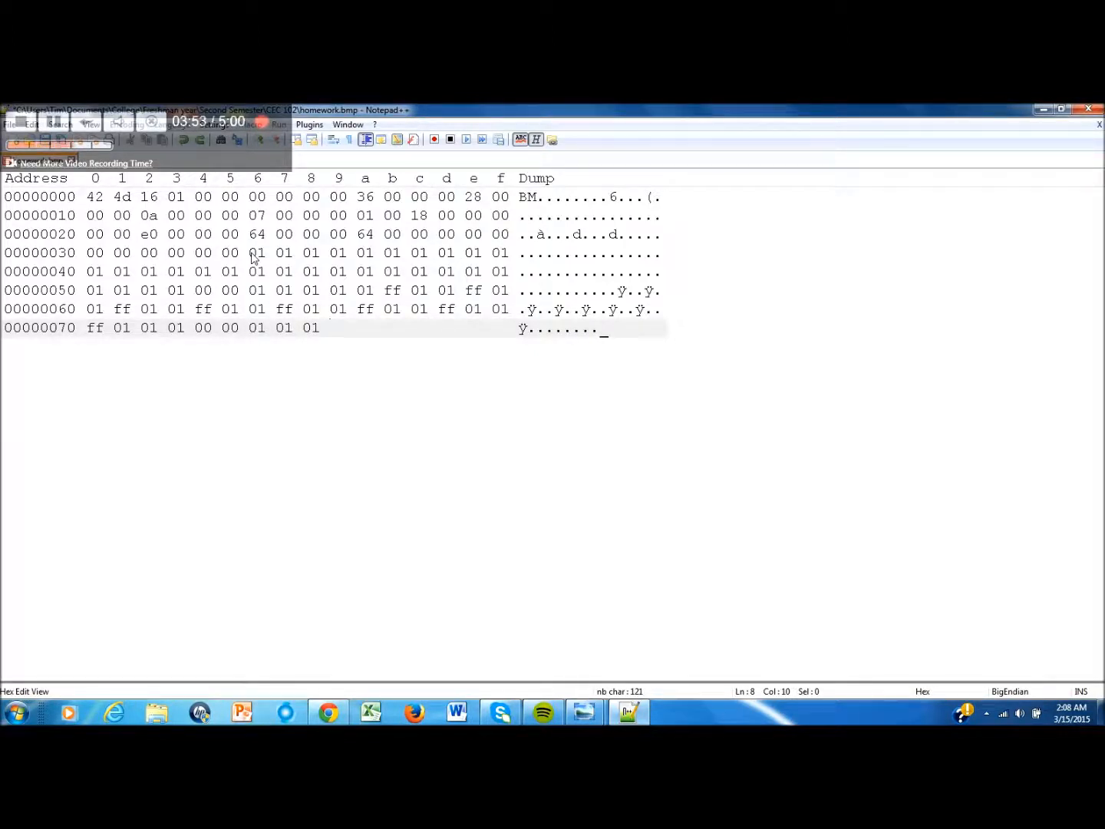
type("ff ff ff")
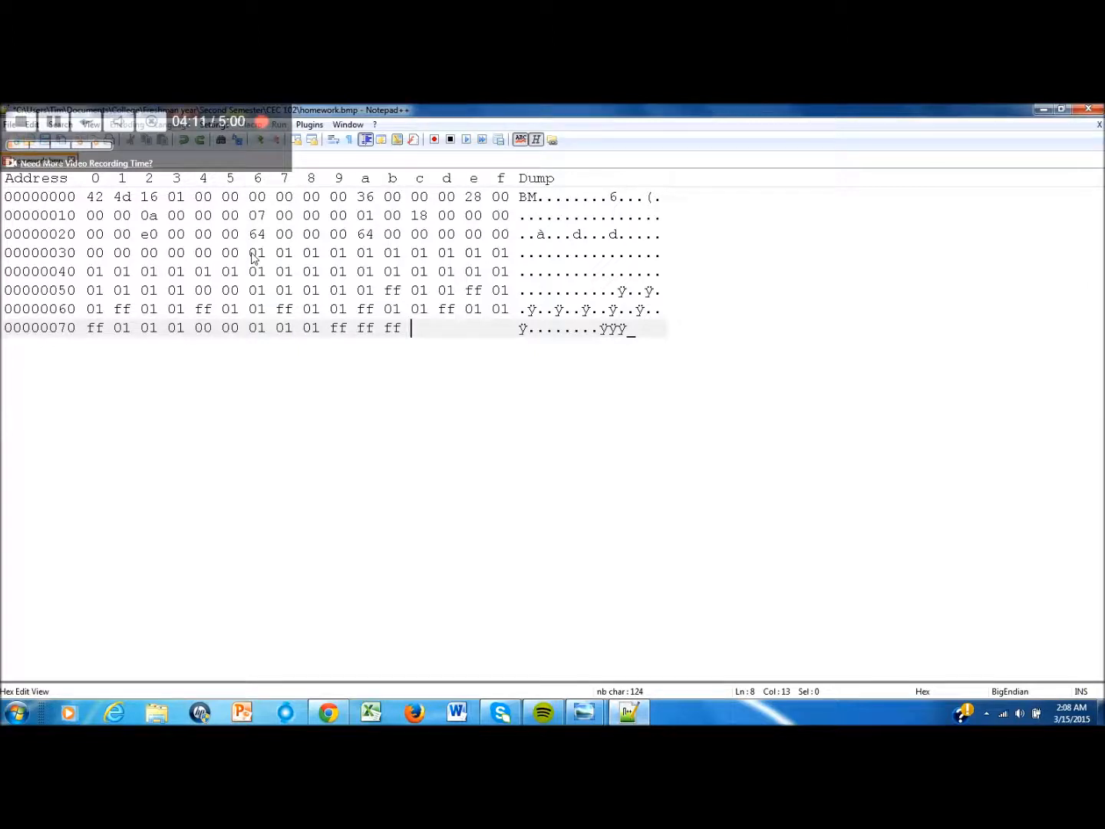
type("ffffffffffffff")
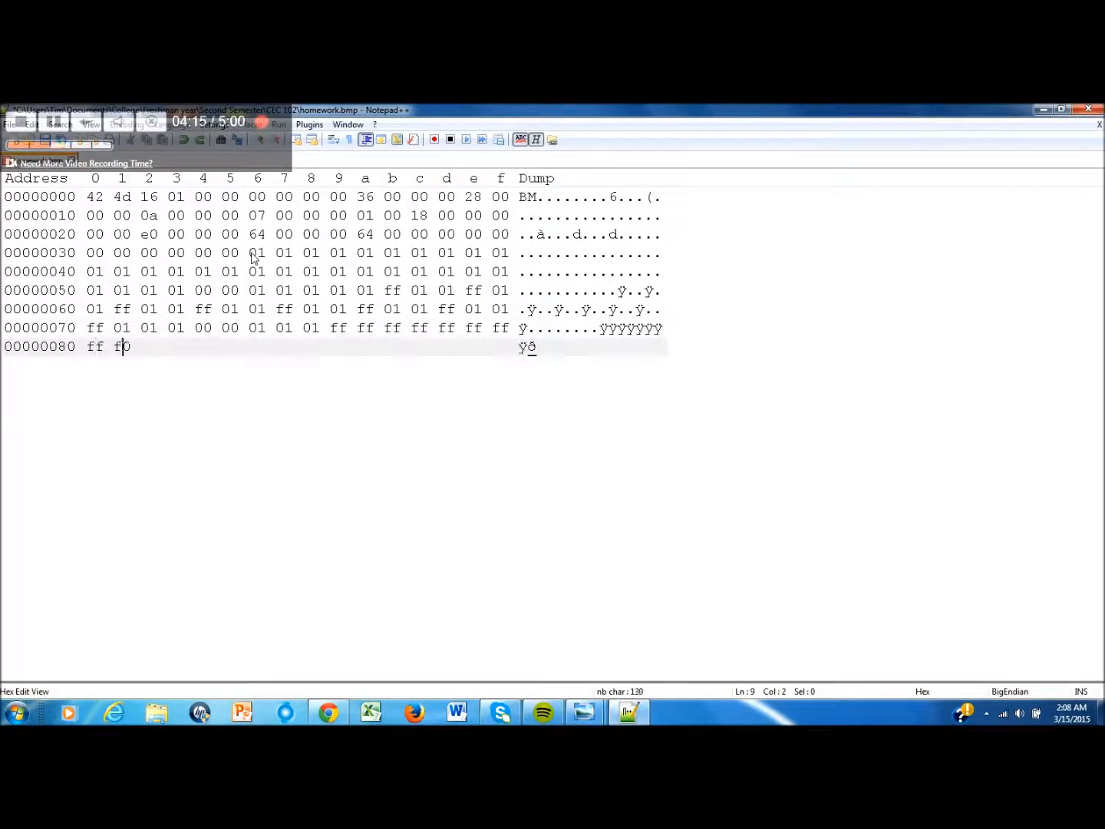
type("fffffff")
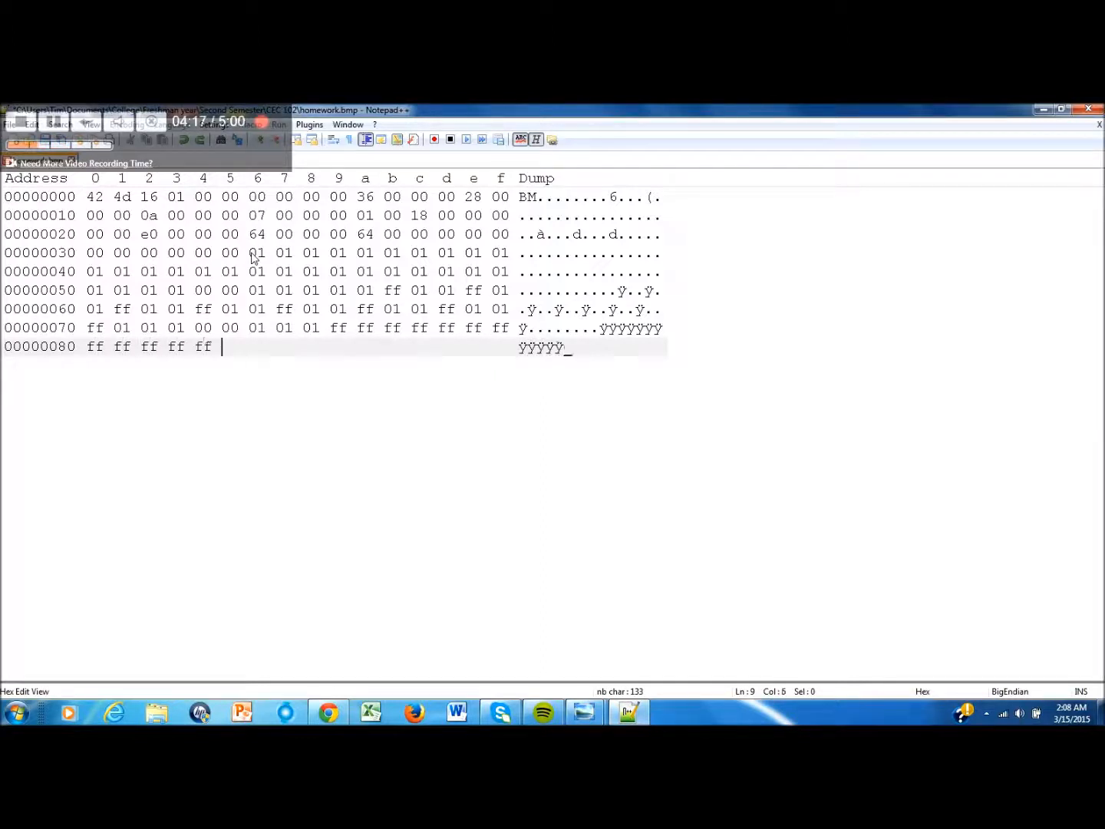
type("fffffff")
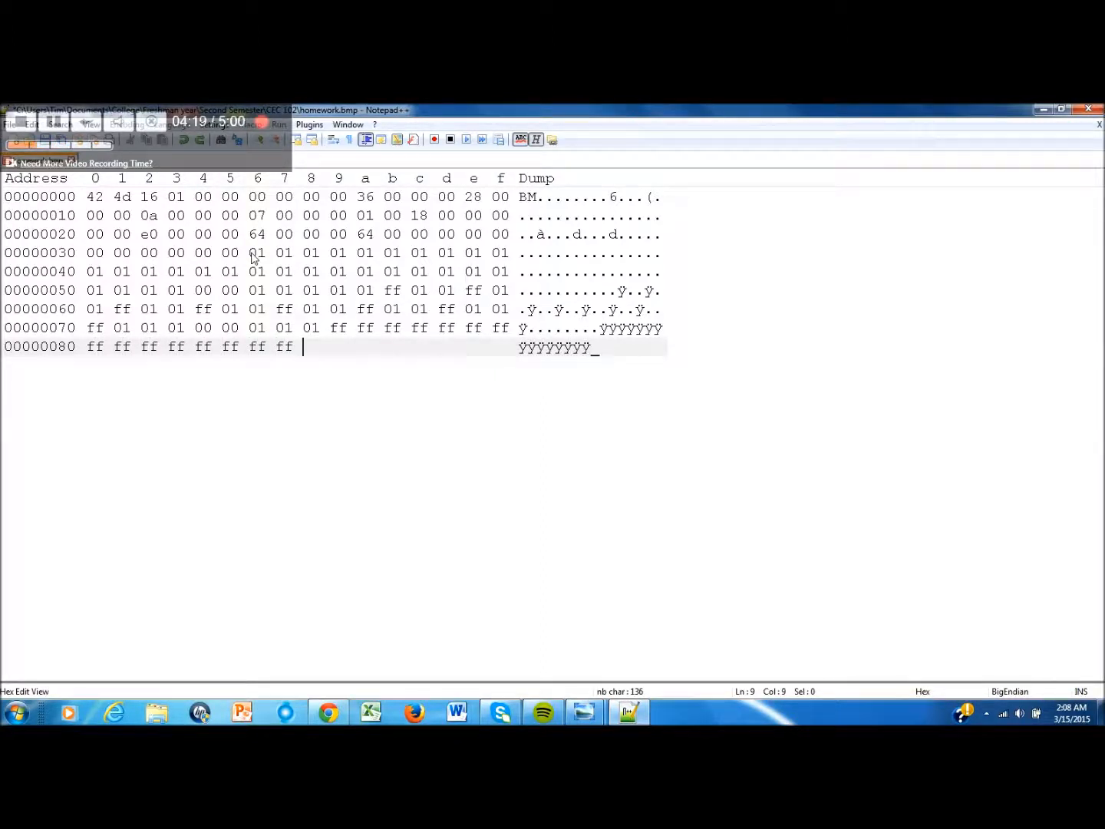
type("fffff")
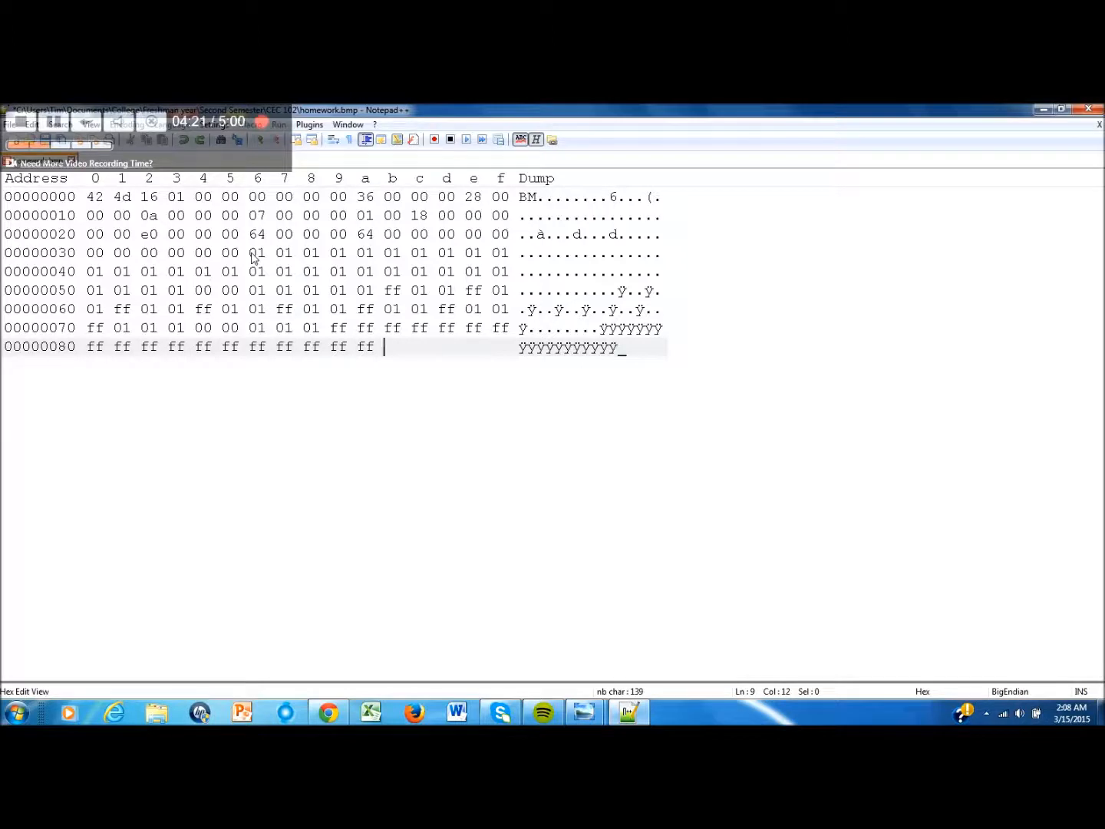
type("fffffff")
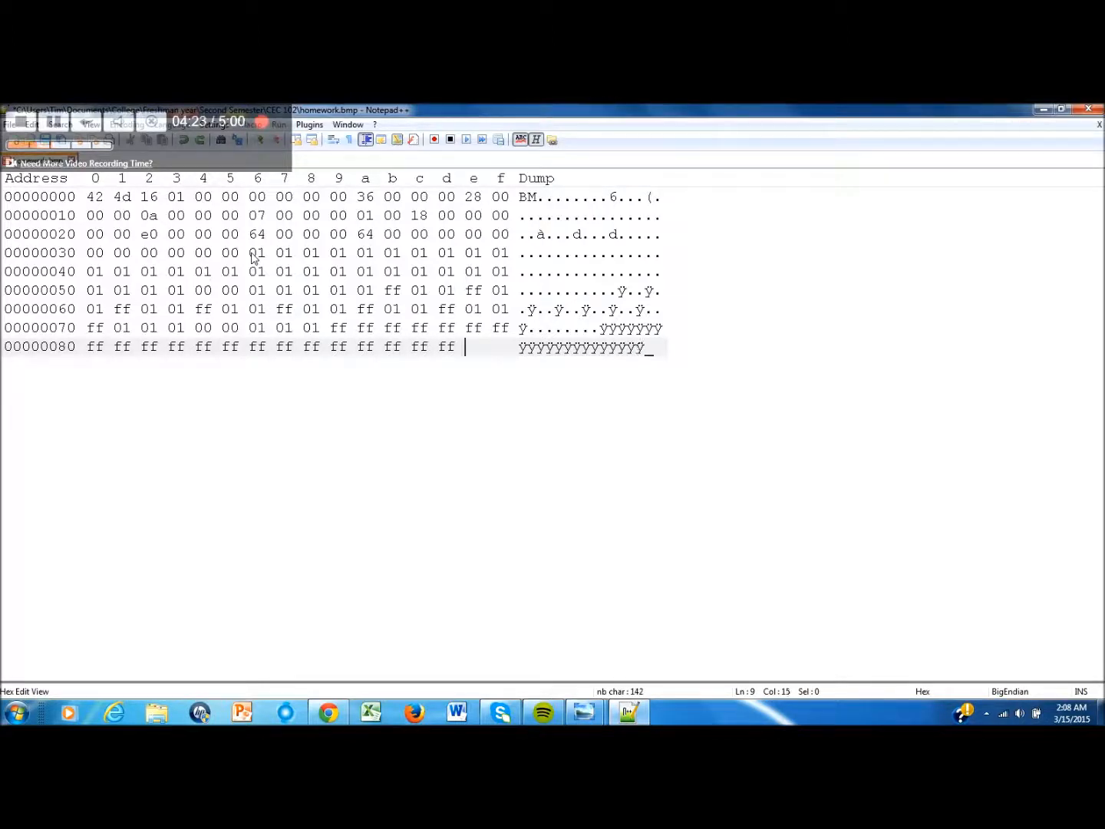
type("fffff")
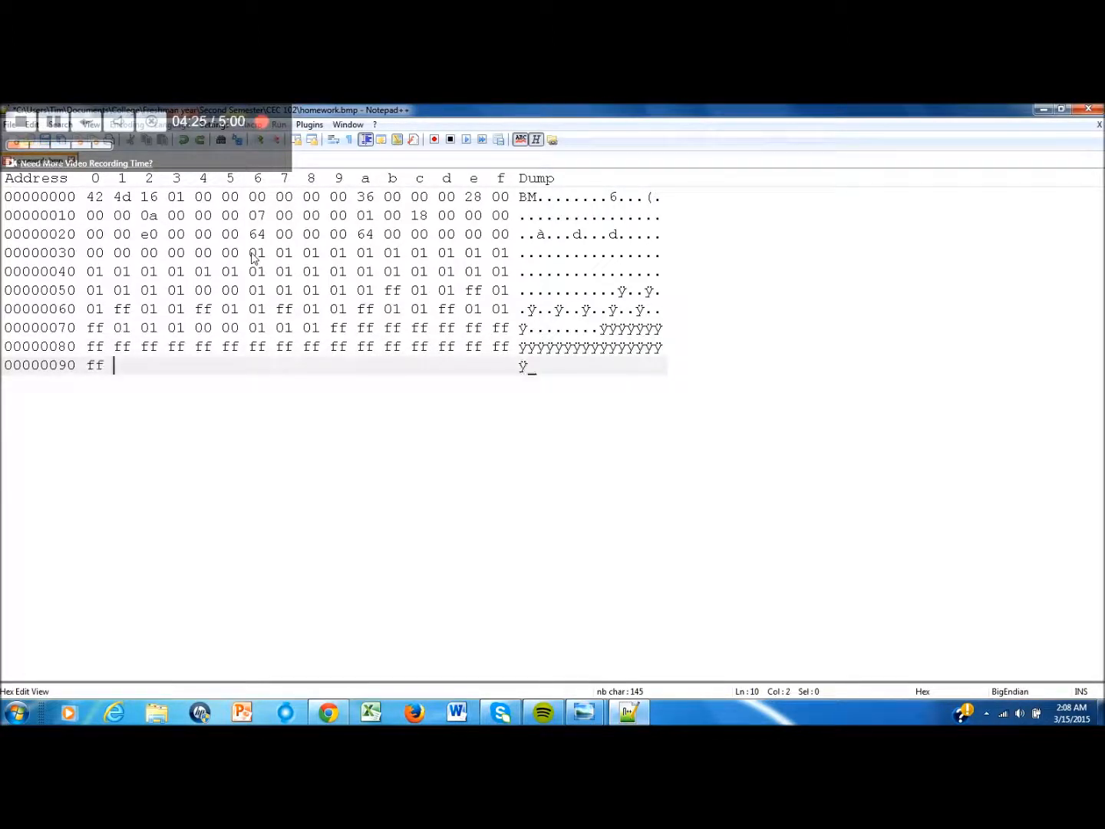
type("fffffff")
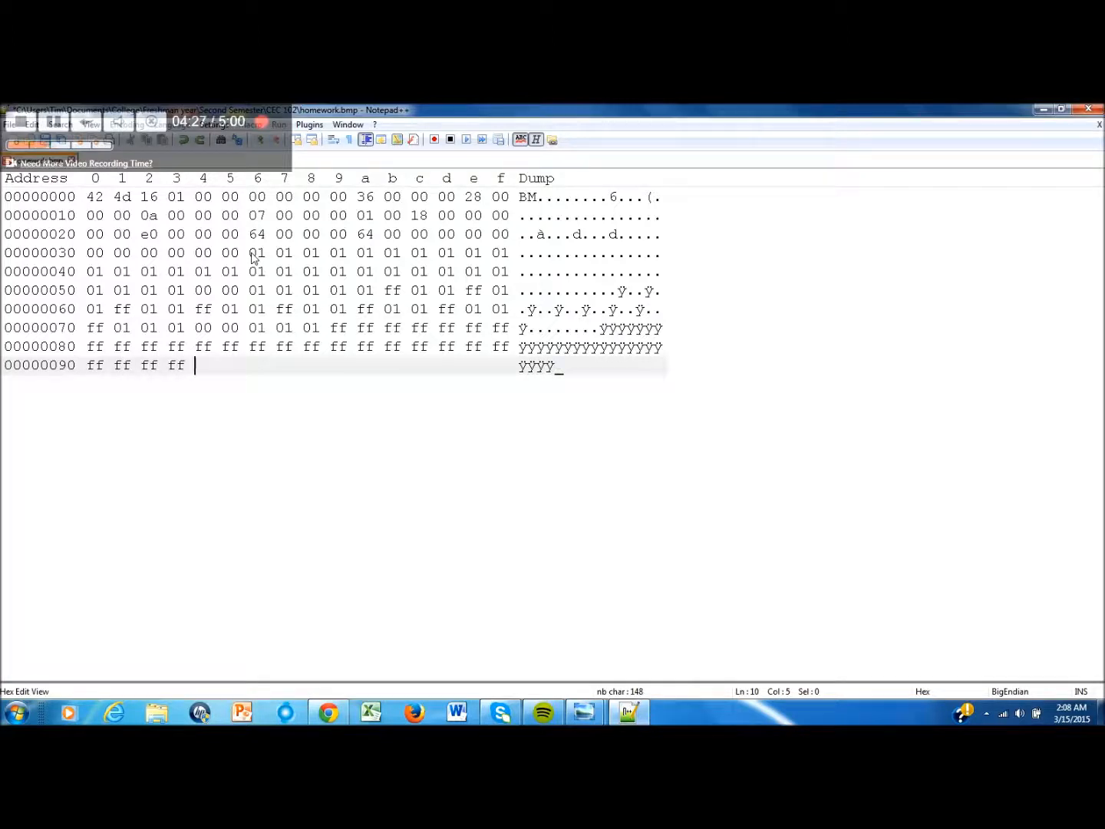
type("ff")
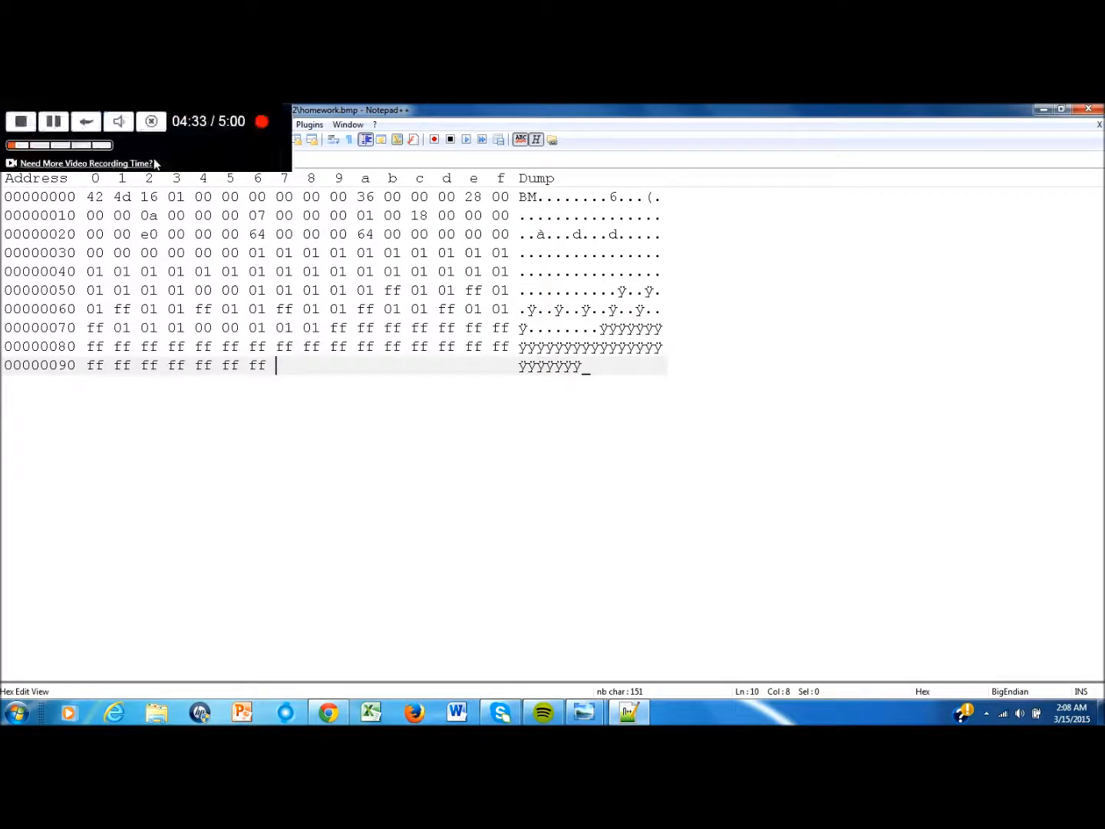
left_click(52, 122)
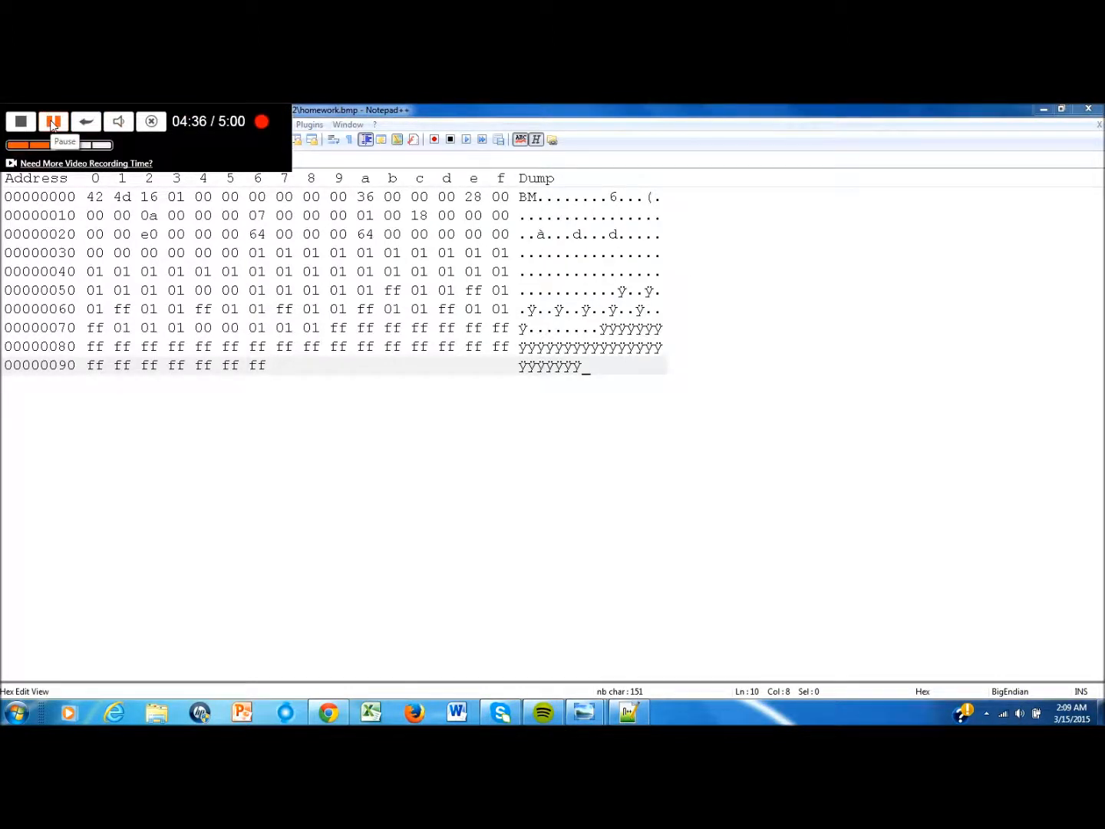
left_click(267, 369)
left_click(276, 366)
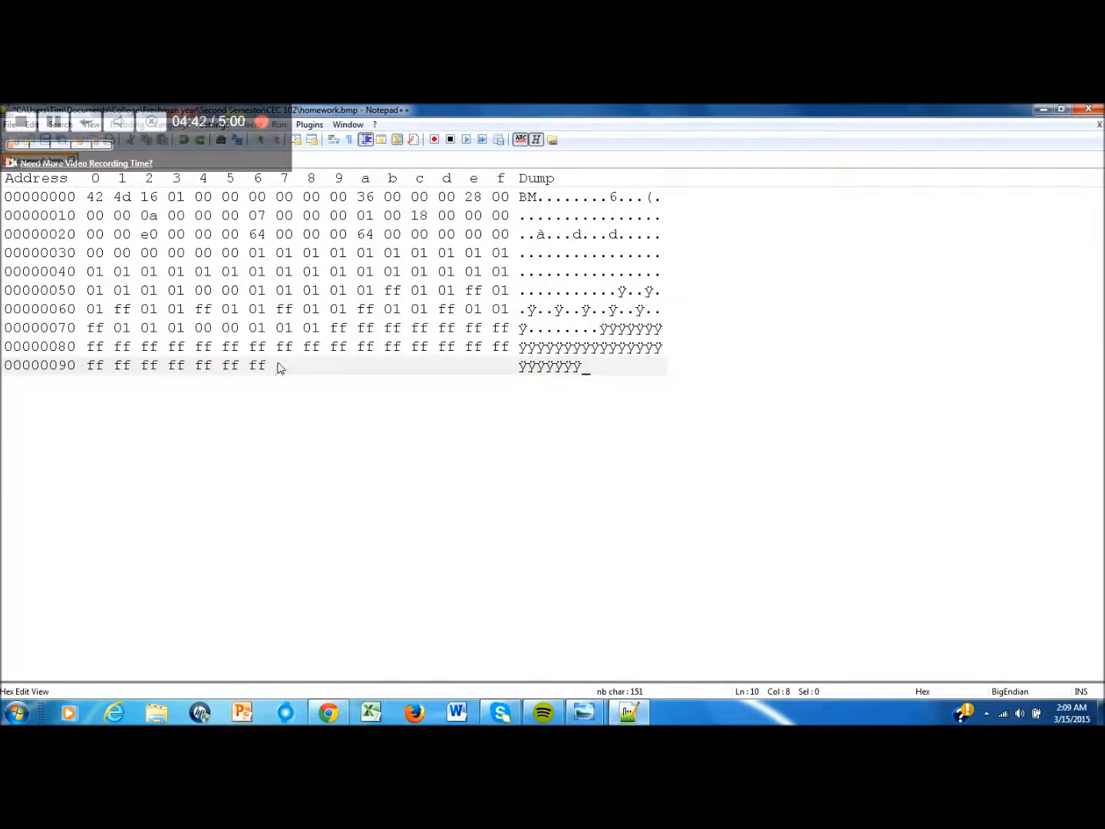
key("Left")
key("Left")
key("Left")
key("Left")
key("Left")
key("Left")
type("01 ")
type("01 01 ")
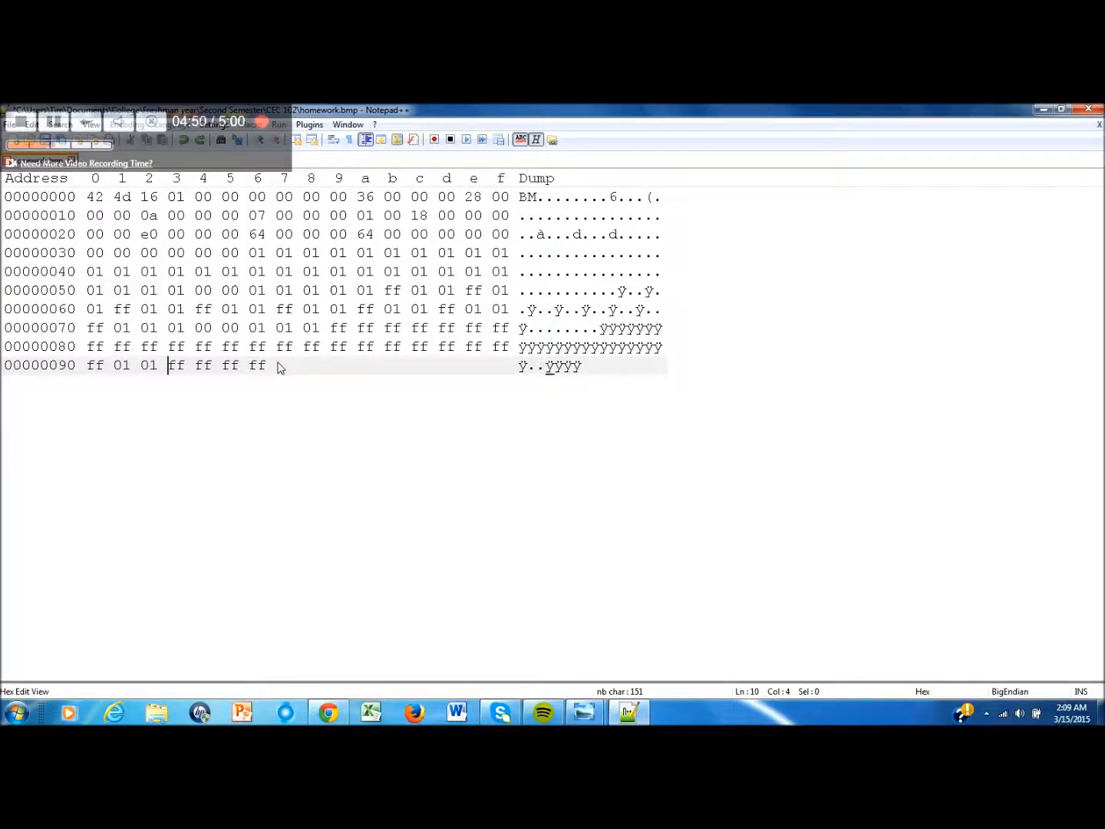
type("00 00")
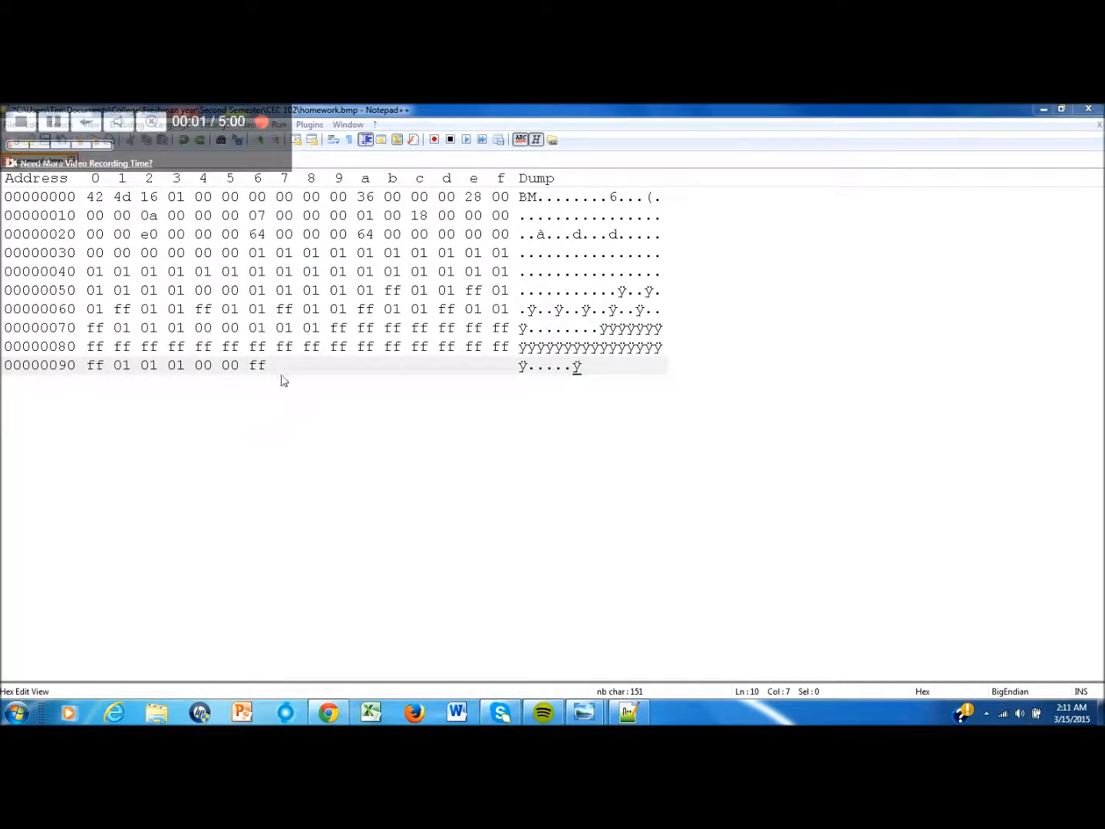
Enter the fourth row's first four pixels from offset 96: 01 01 01, ff 05 05, ff ff ff and ff 05 05.
left_click(274, 374)
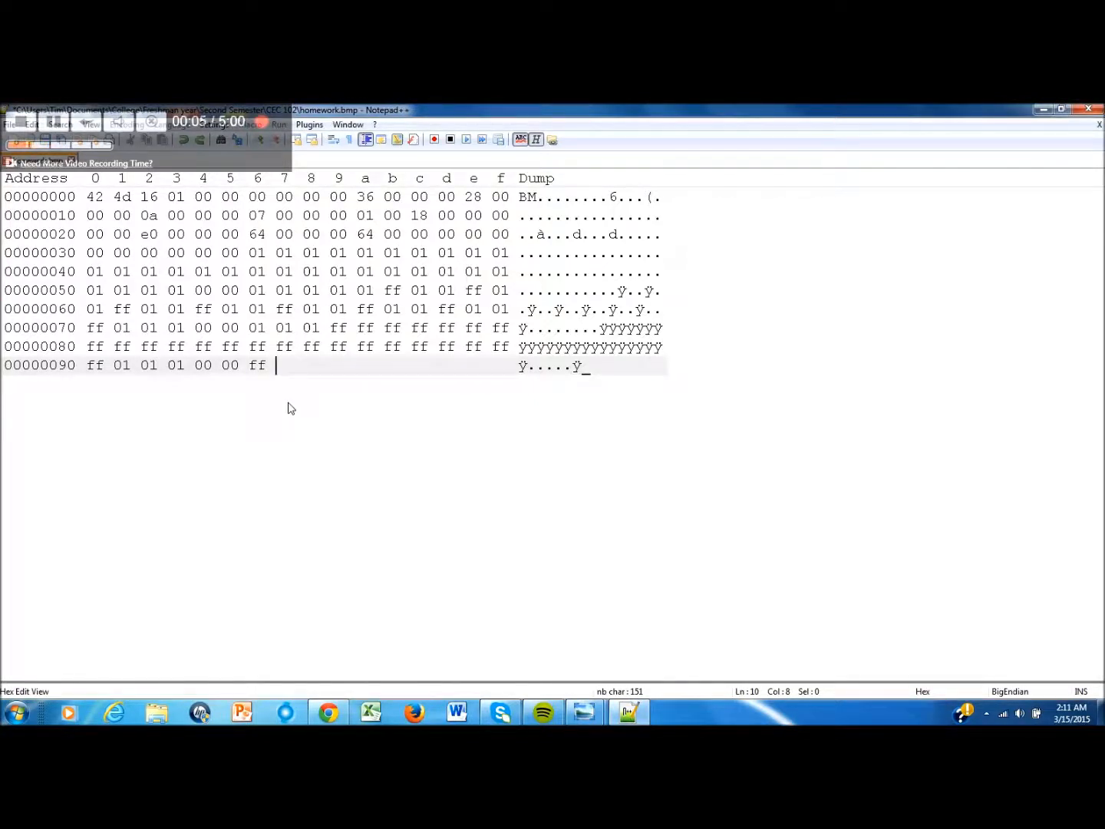
key("Left")
type("01 01 01")
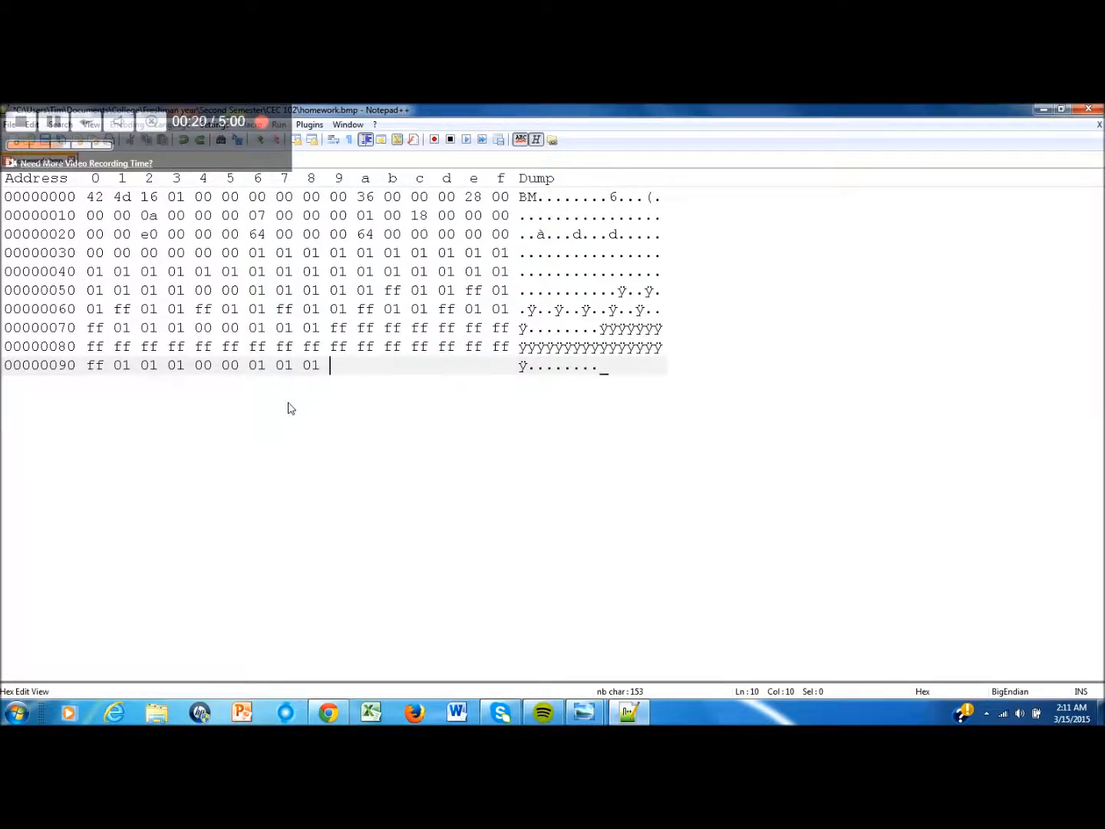
type("ff 05 05")
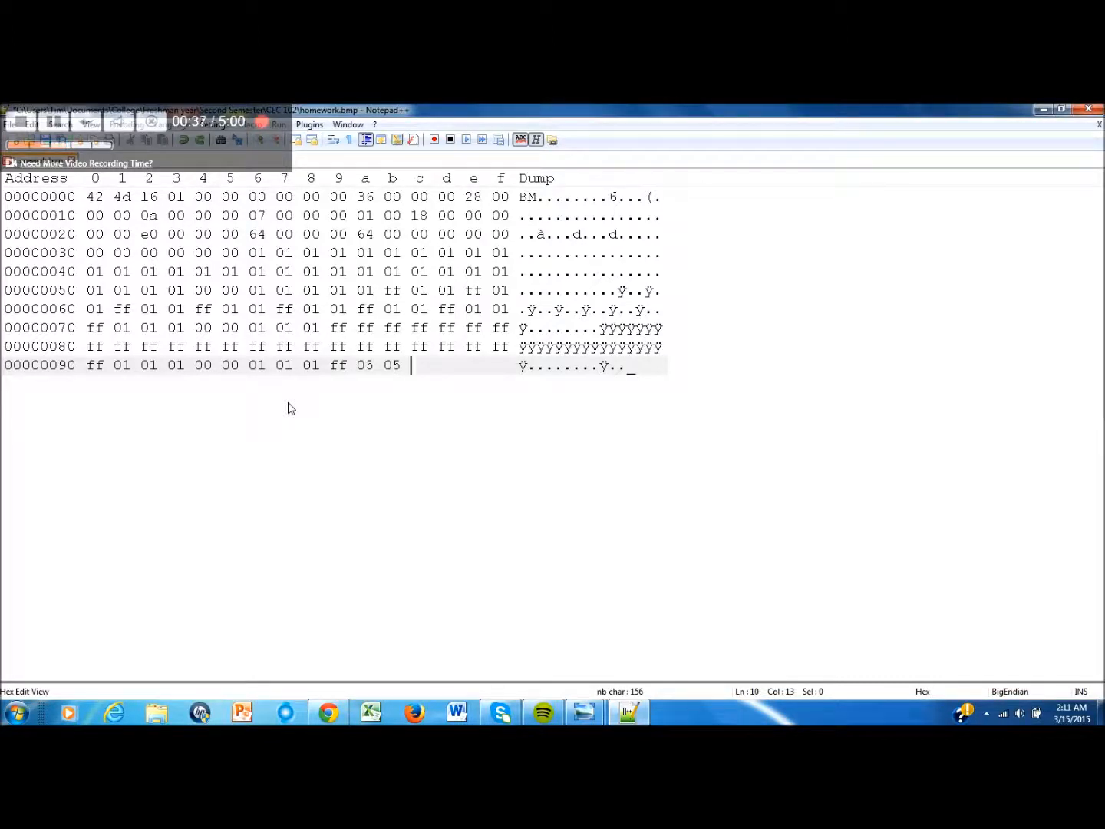
type("ff ff ff")
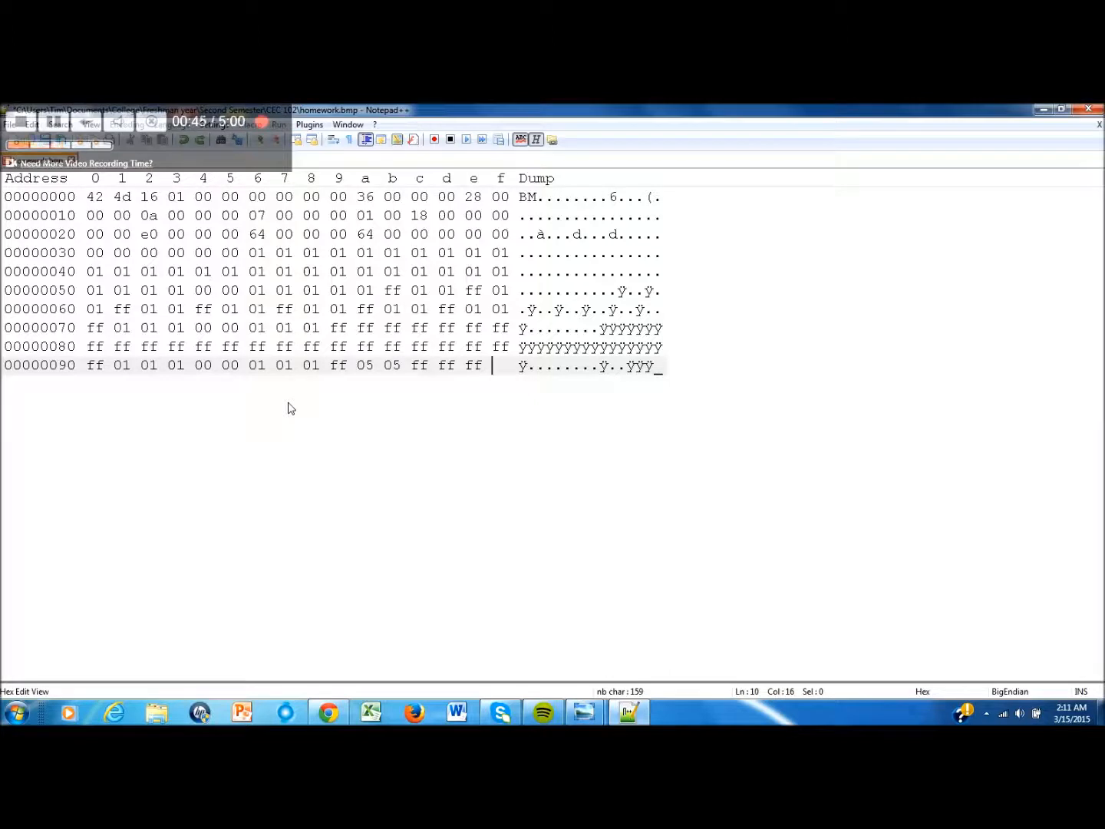
type("ff ")
type("05 05")
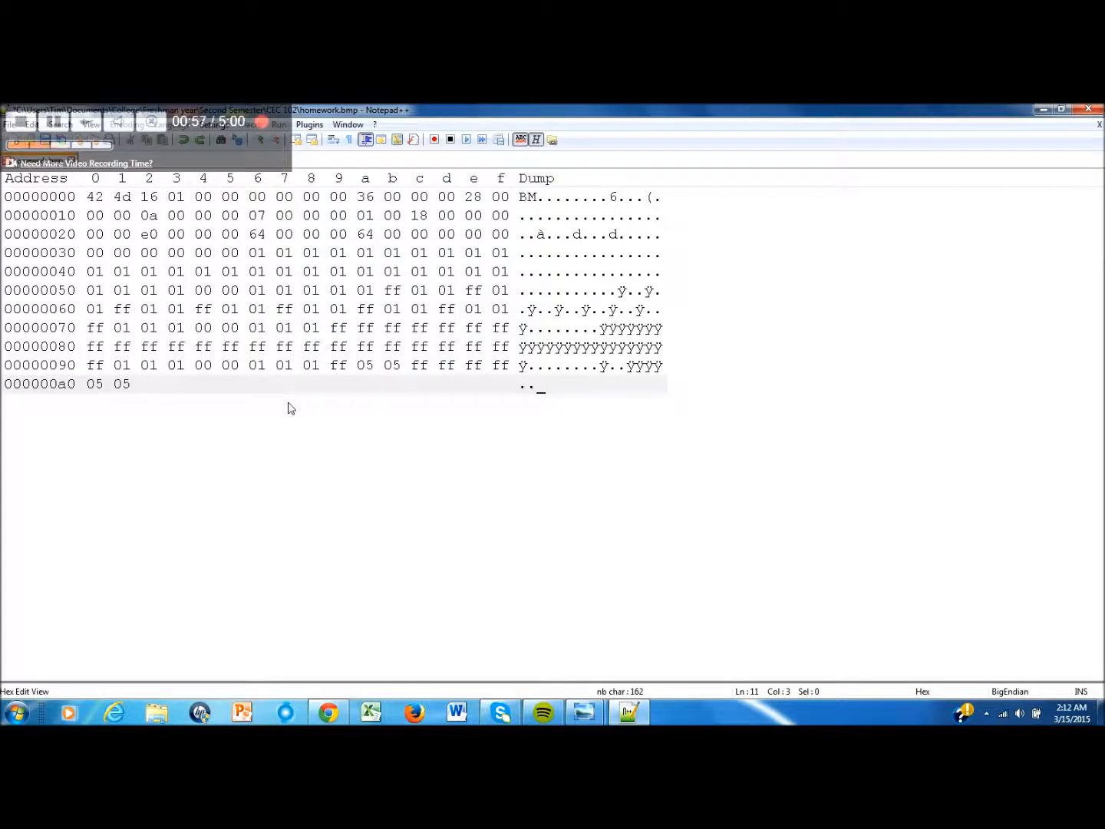
Complete the fourth row from offset a2 with 01 01 ff five times, 01 01 01, and 00 00 padding.
type("0101ff0101")
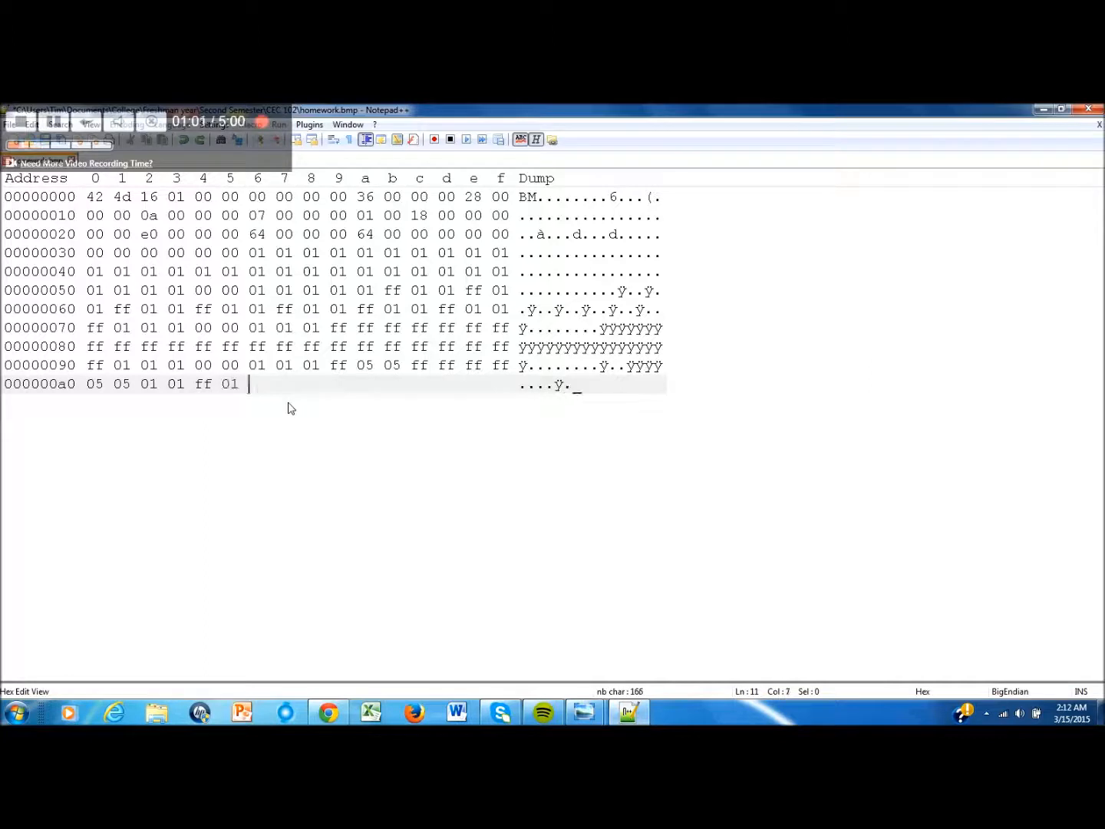
type("ff0101ff0101f")
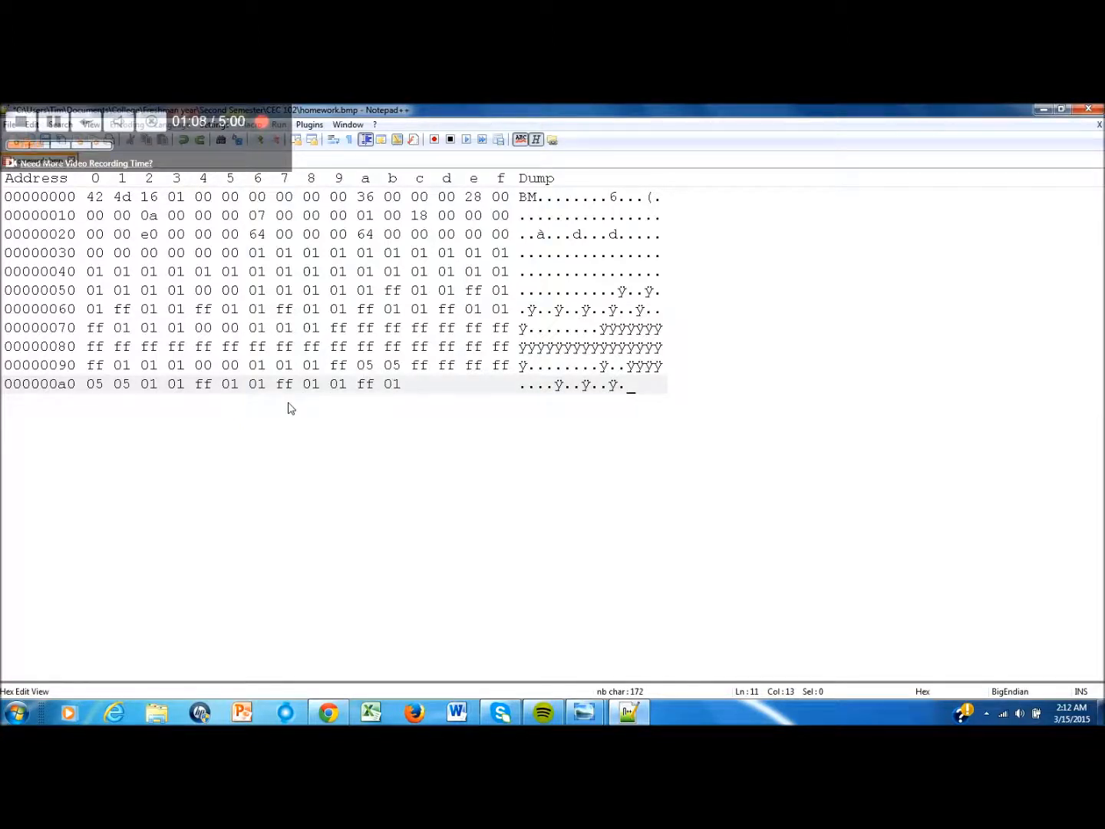
type("f0101ff")
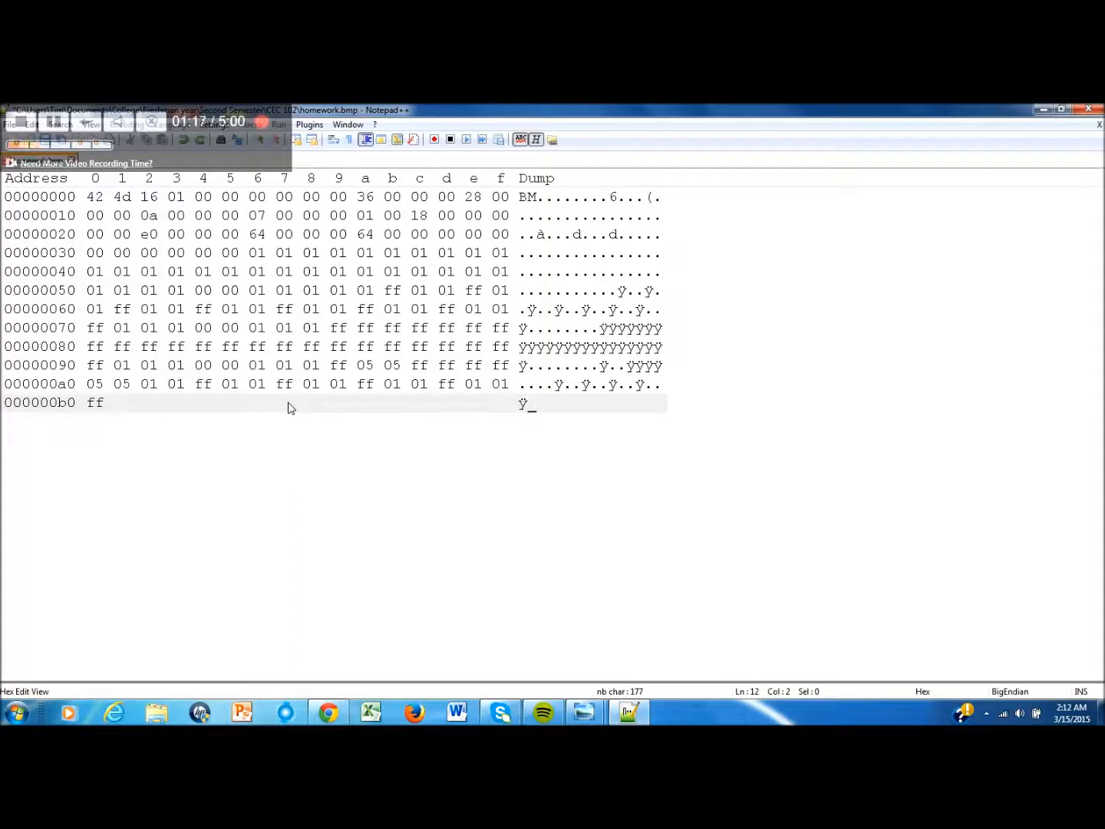
type("01 01 01")
type("0000")
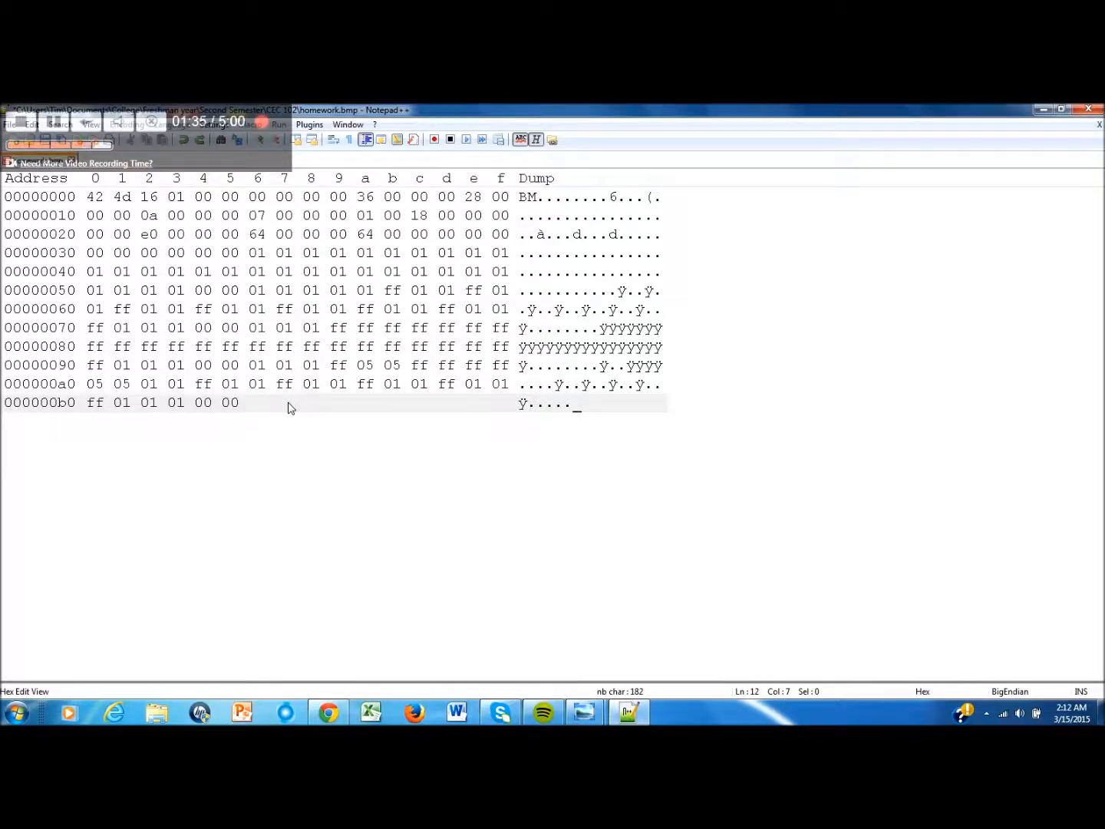
Enter the fifth row's first three pixels from offset b6: 01 01 01, ff ff ff and ff 05 05.
type("010101")
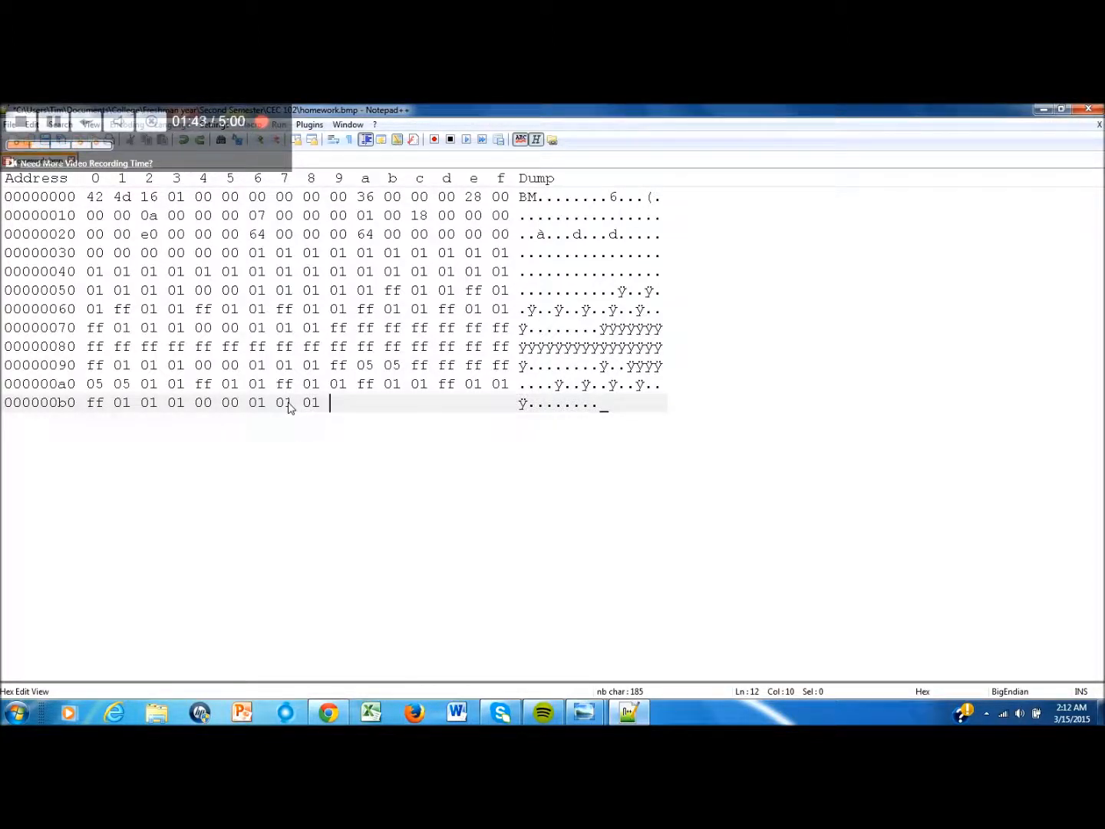
type("ff ff ff")
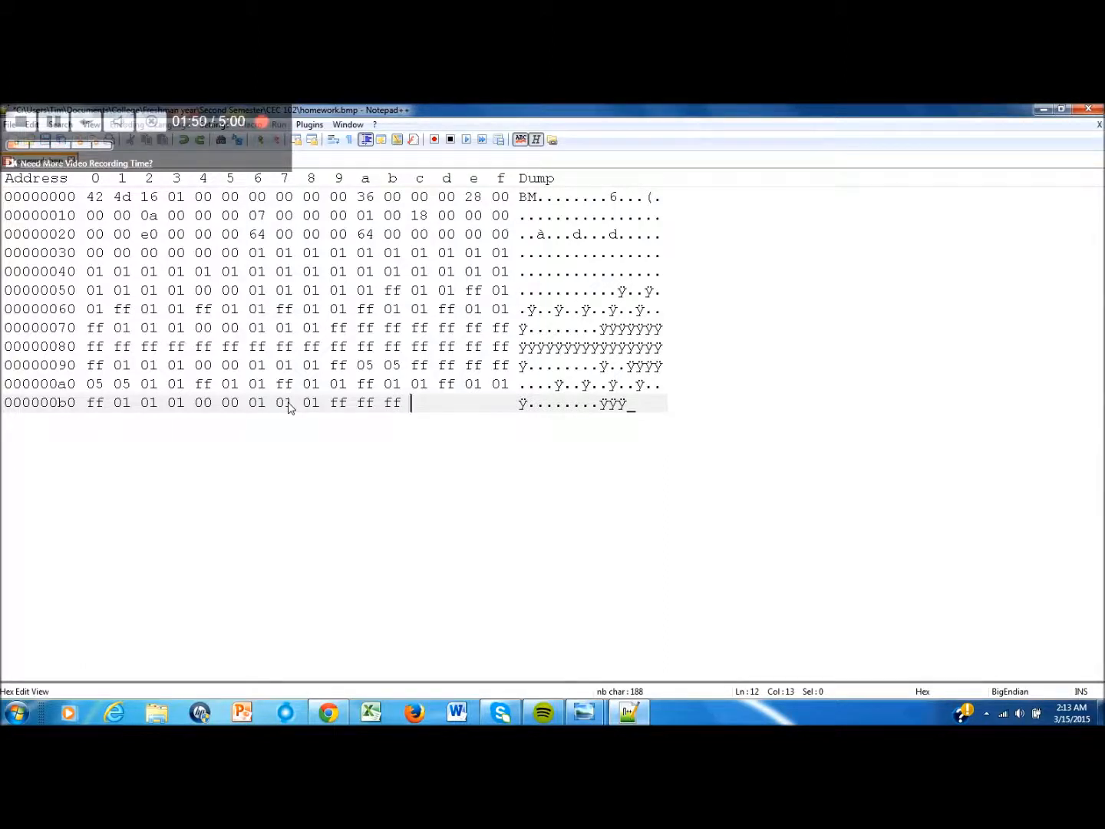
type("ff 05 05")
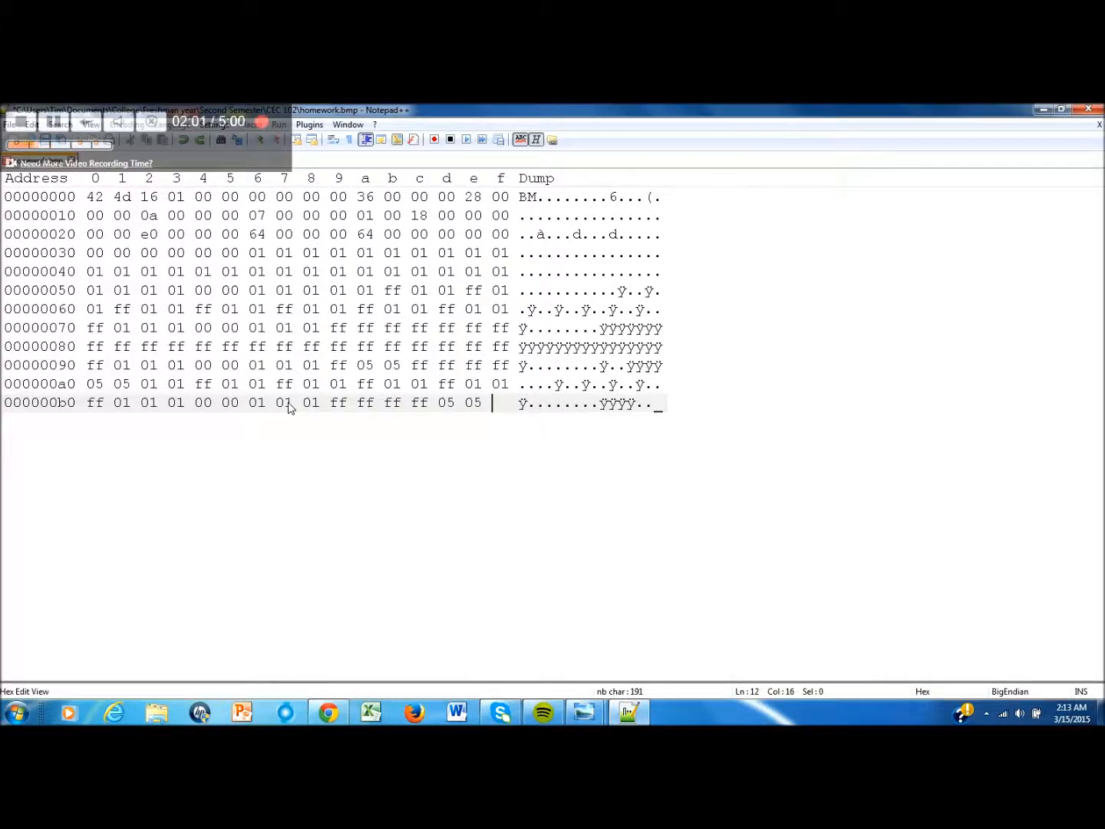
Complete the fifth row from offset bf with eighteen ff bytes, 01 01 01, and 00 00 padding.
type("ffffff")
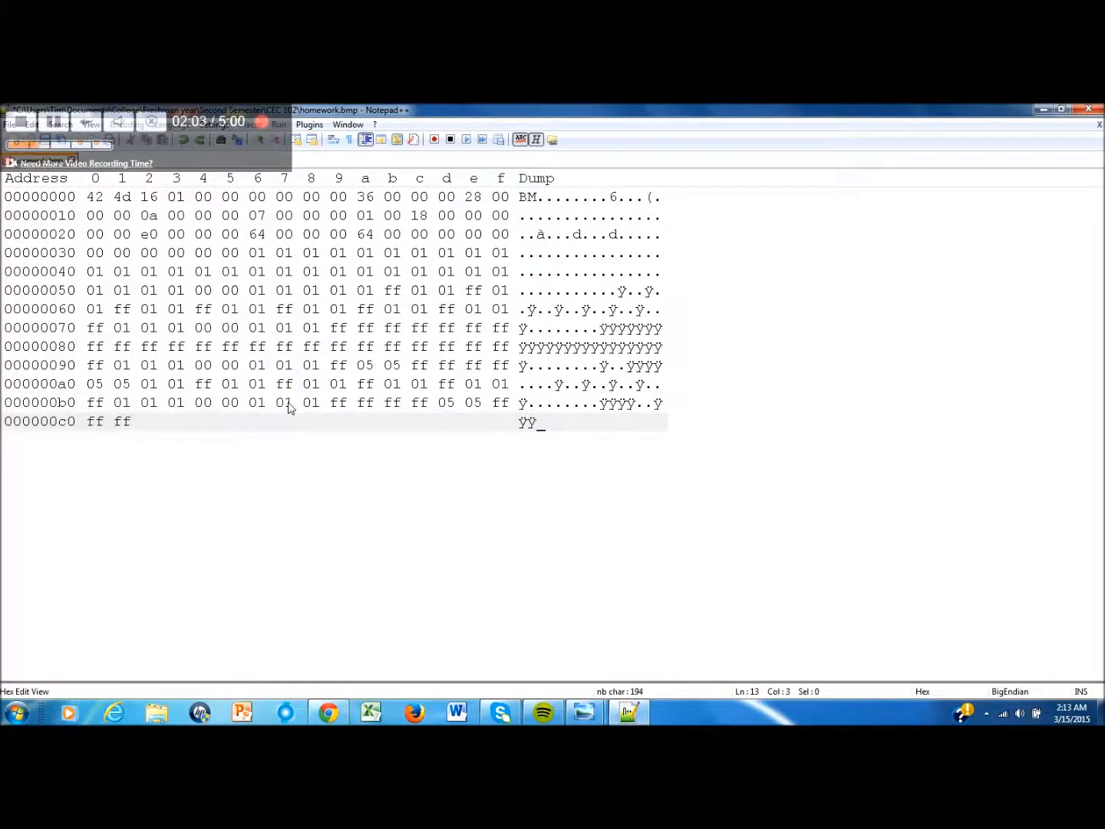
type("ffffff")
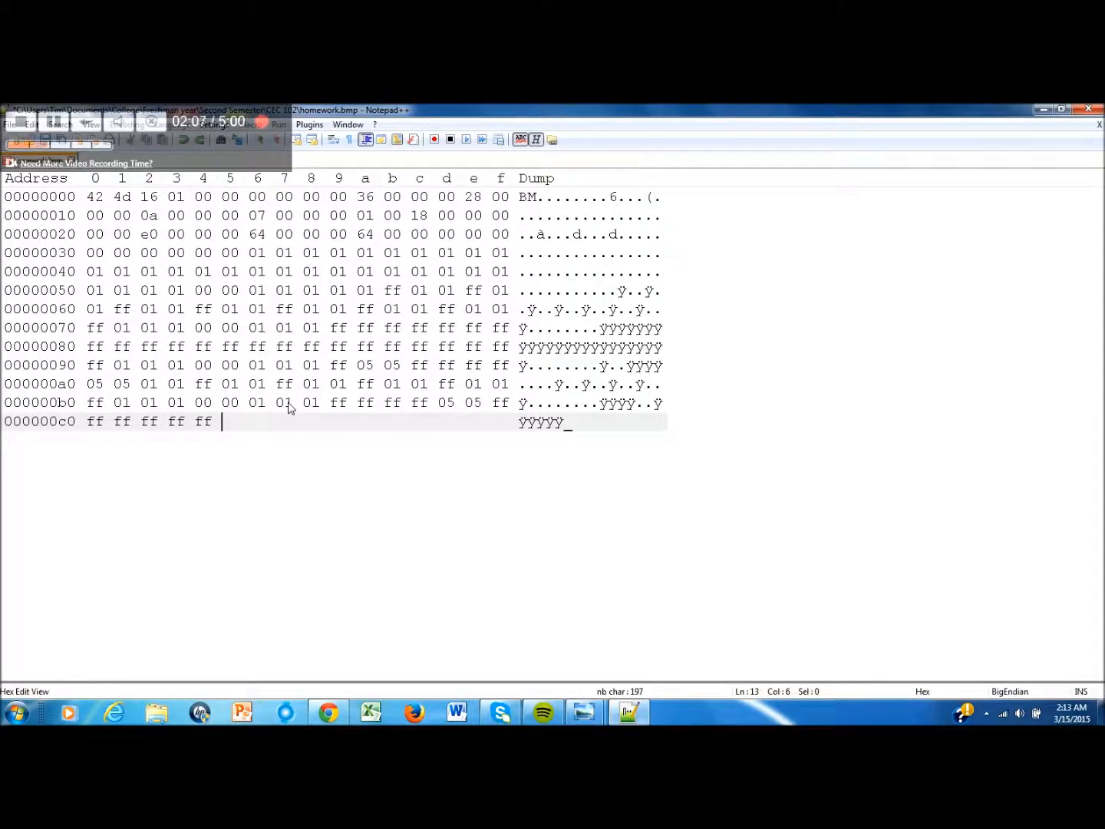
type("ffffffffffff")
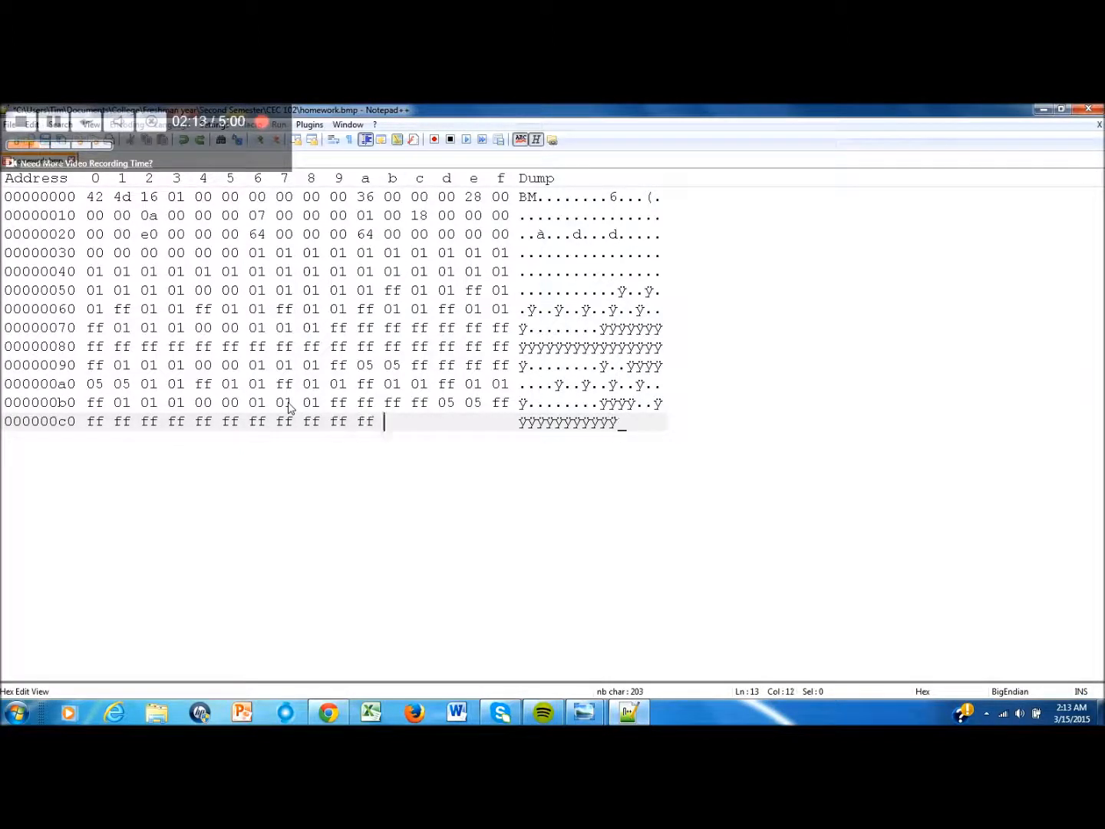
type("ffffff")
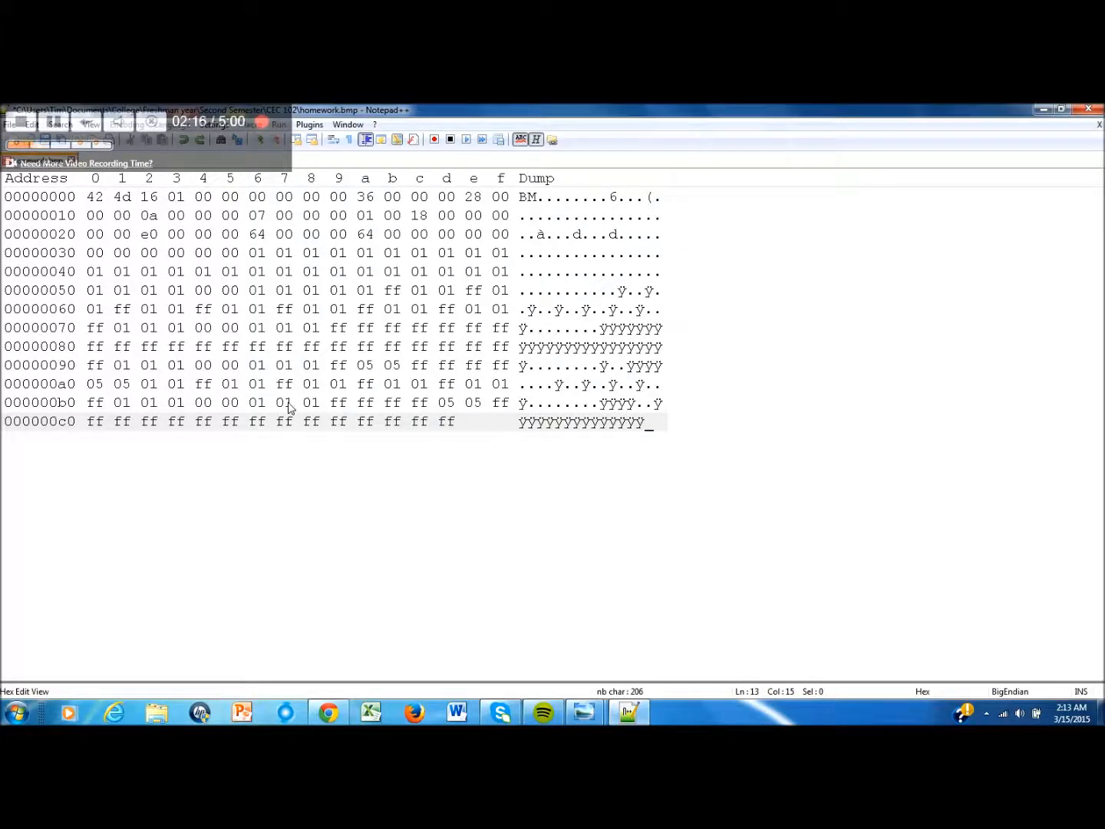
type("ffffff")
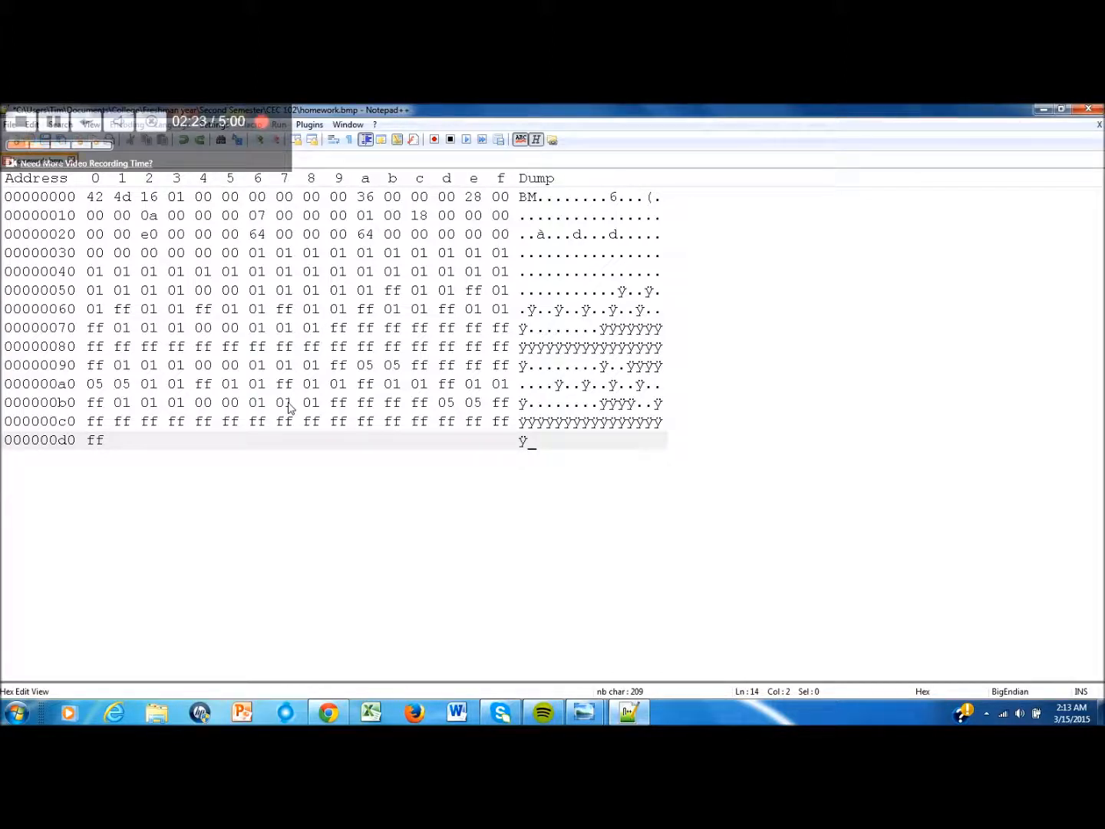
type("010101")
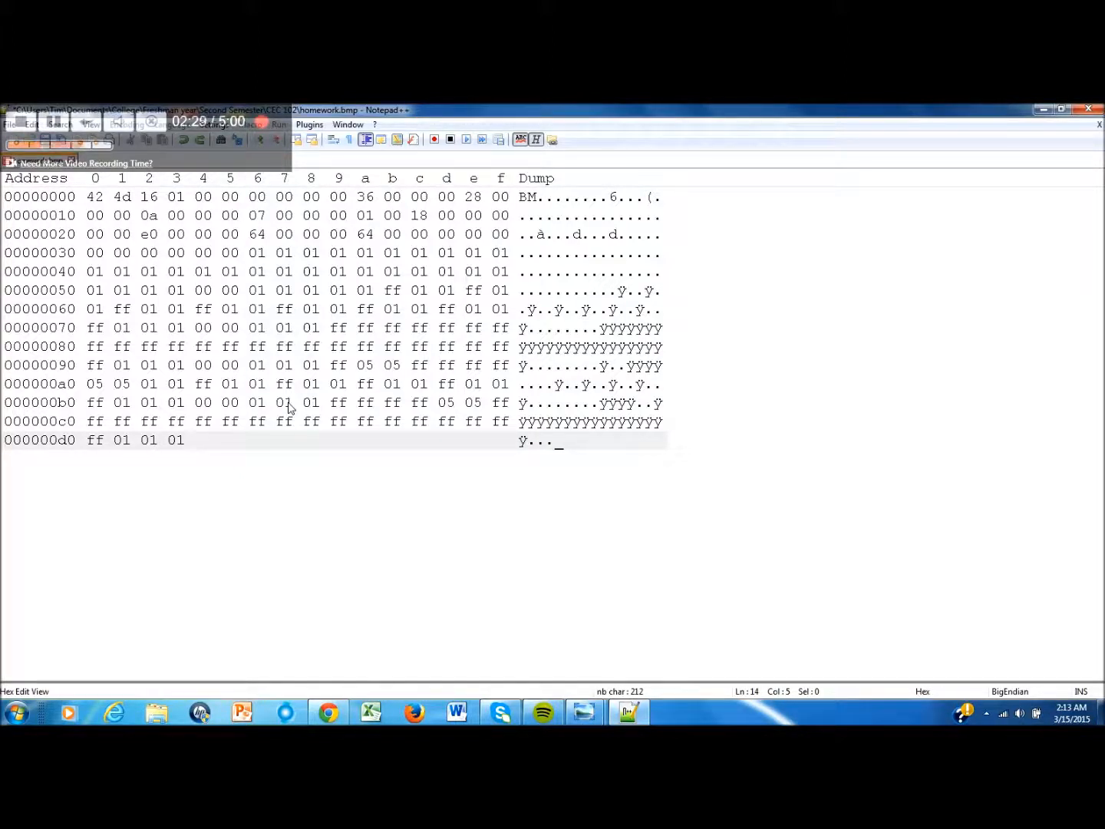
type("00")
type("00")
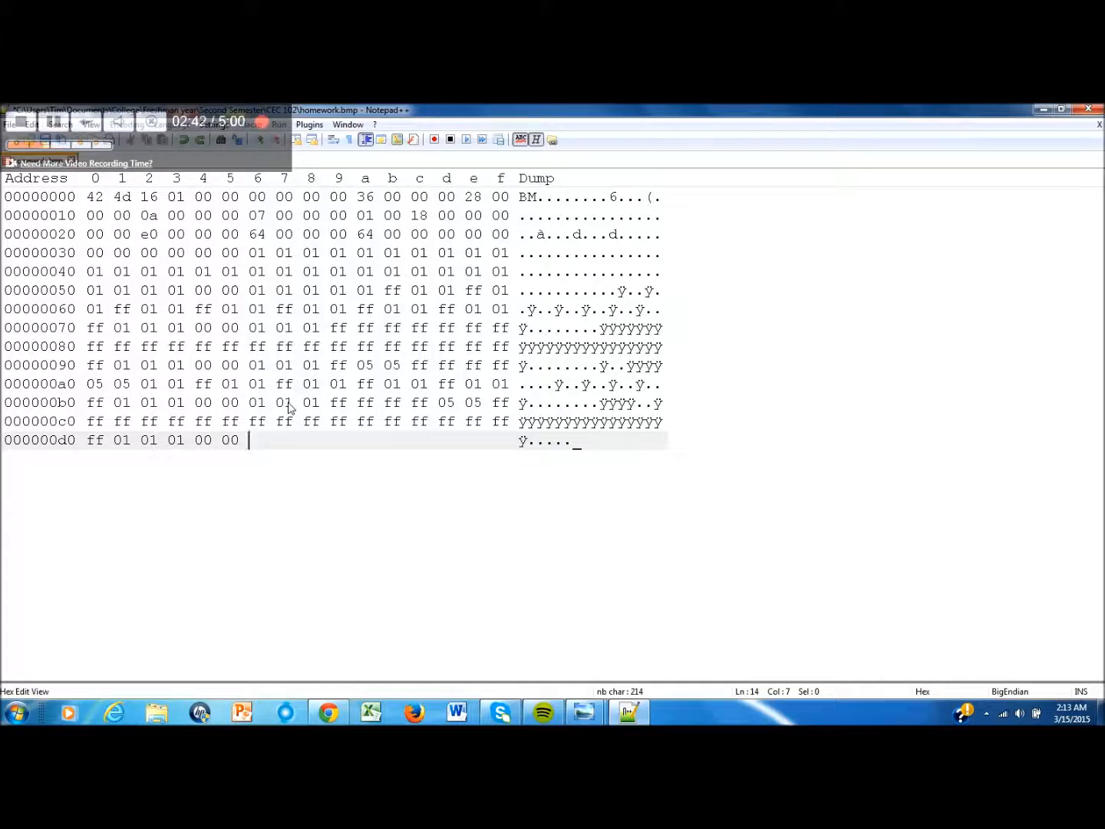
Enter the sixth row's first four pixels from offset d6: 01 01 01, ff 05 05, ff ff ff and ff 05 05.
type("010101")
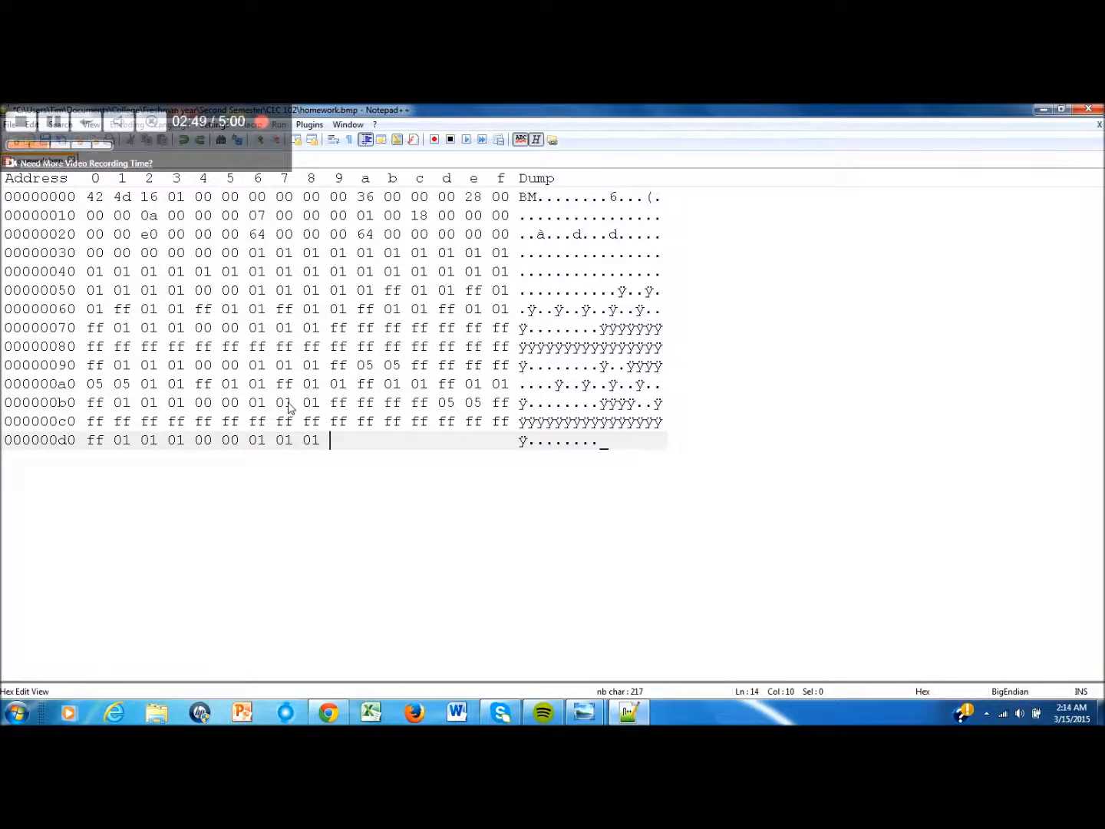
type("ff 05 05")
type("fffffff")
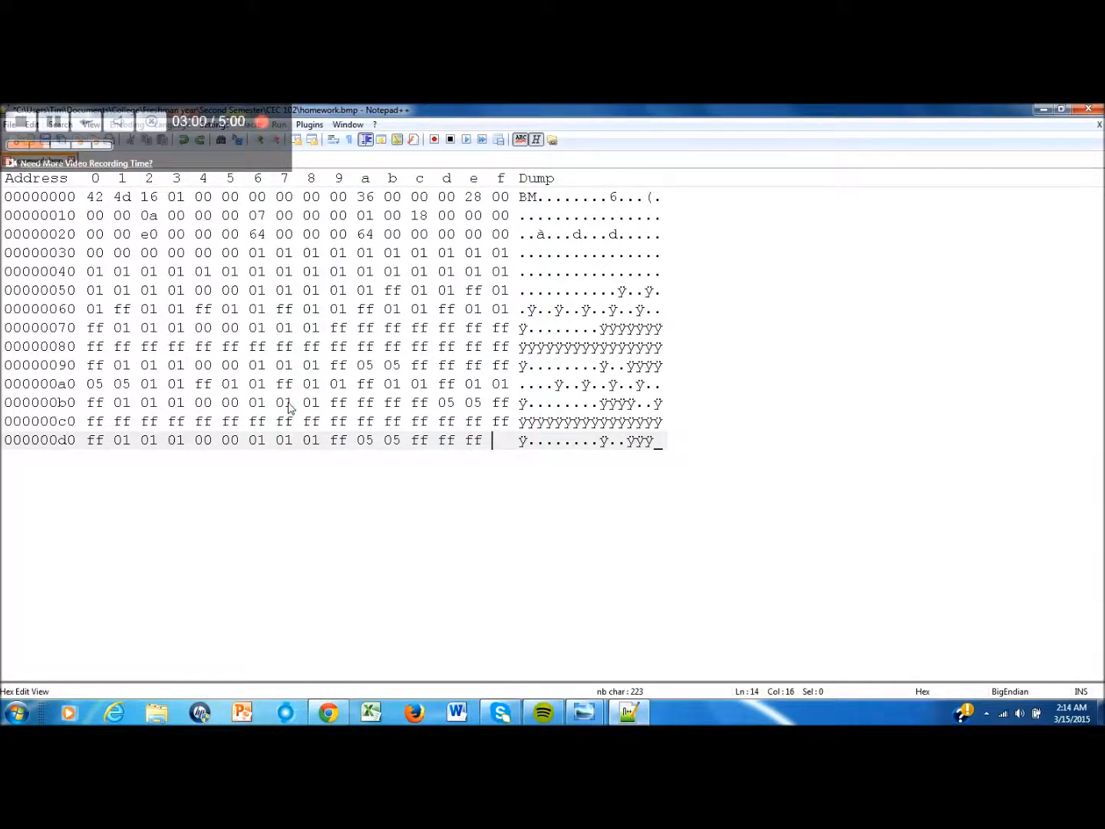
type("f0505")
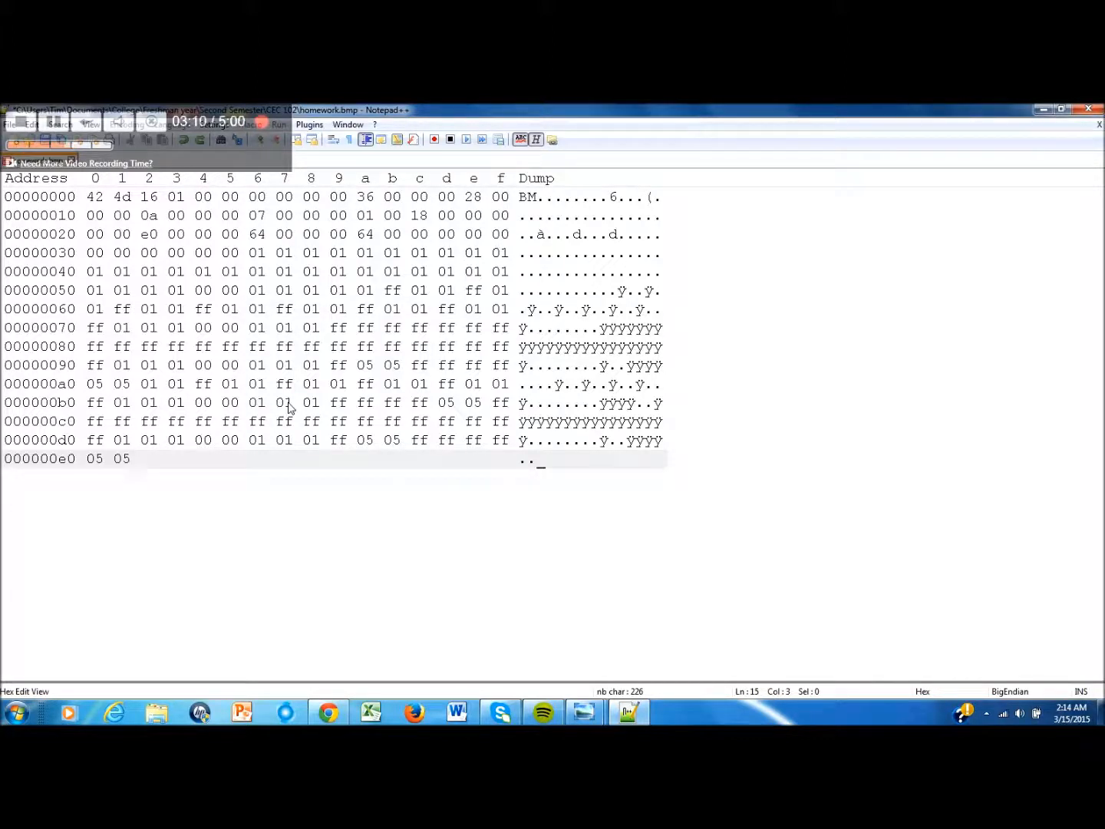
Complete the sixth row from offset e2 with 01 01 ff five times, 01 01 01, and 00 00 padding.
type("01 01 ff 01 01 ff ")
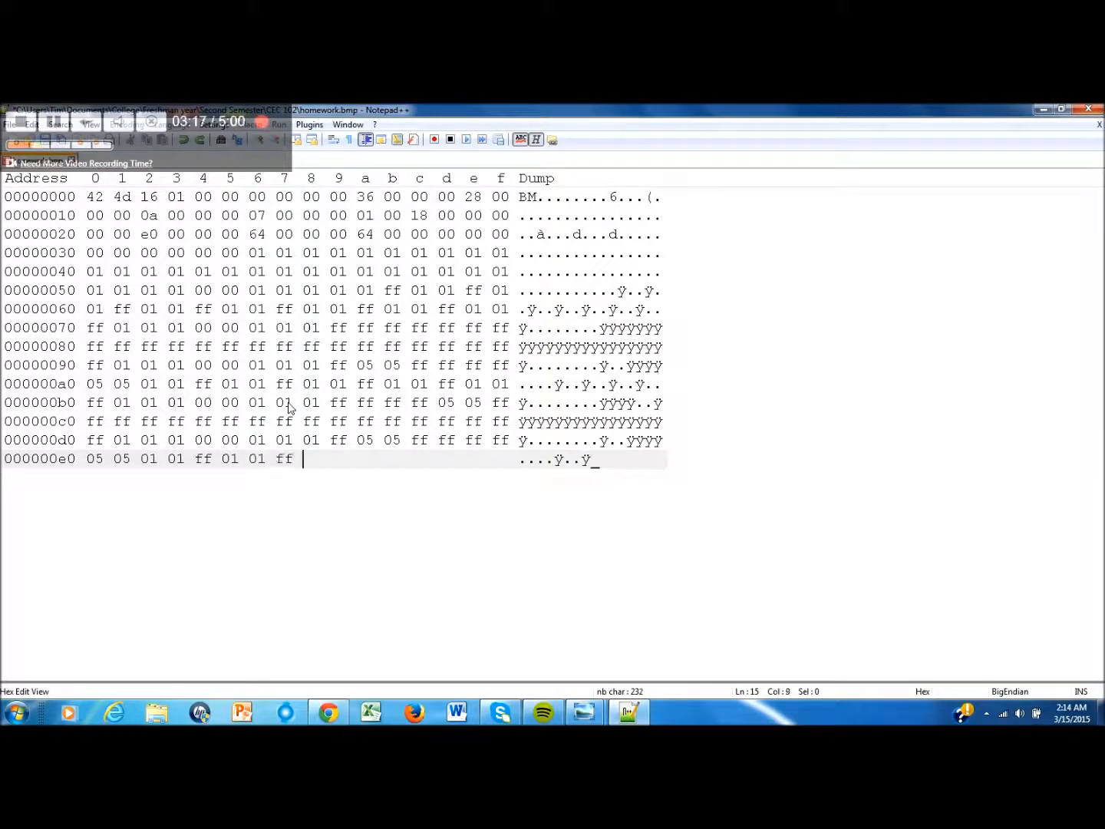
type("01 01 01")
key("Left")
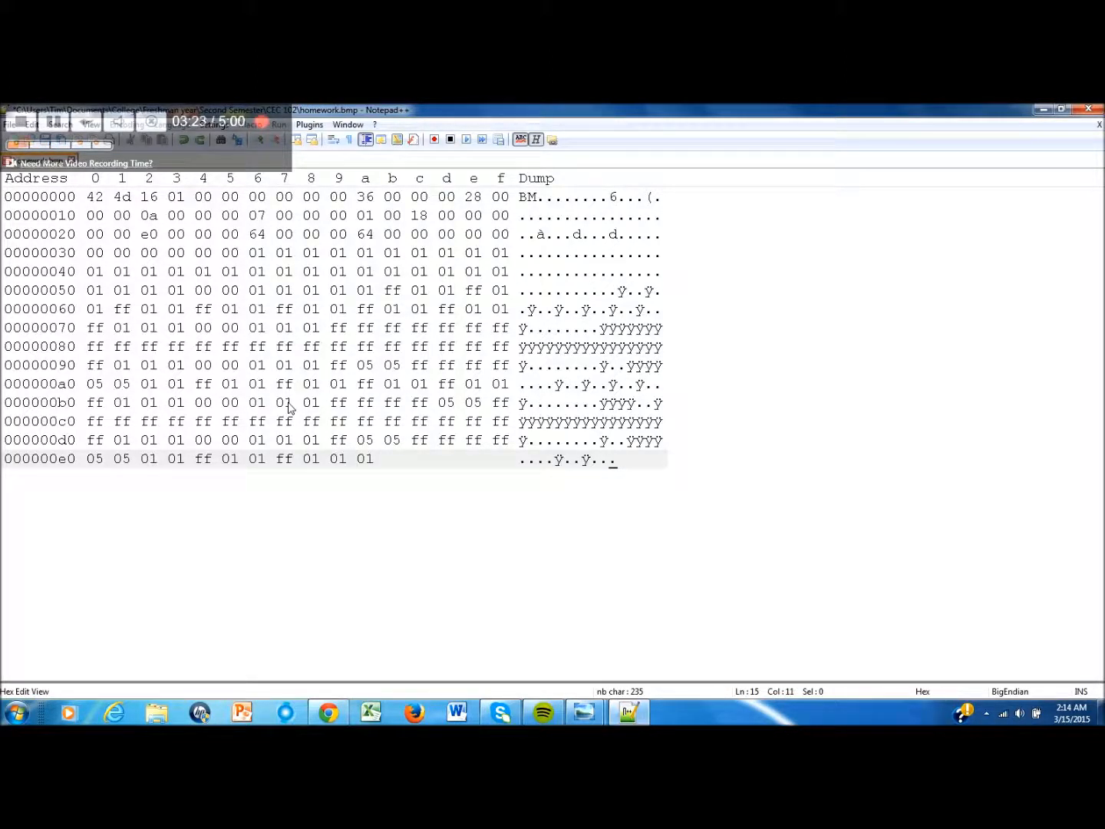
type("ff 01 01 ")
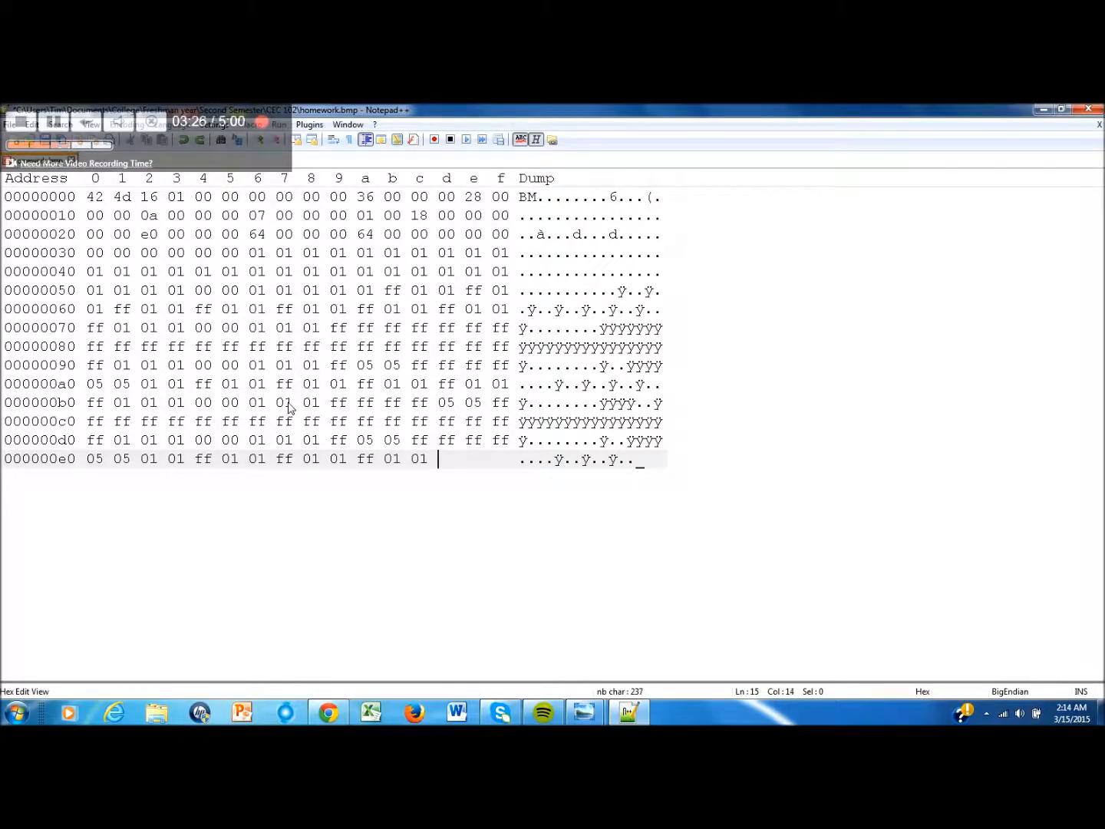
type("ff 01 01 ")
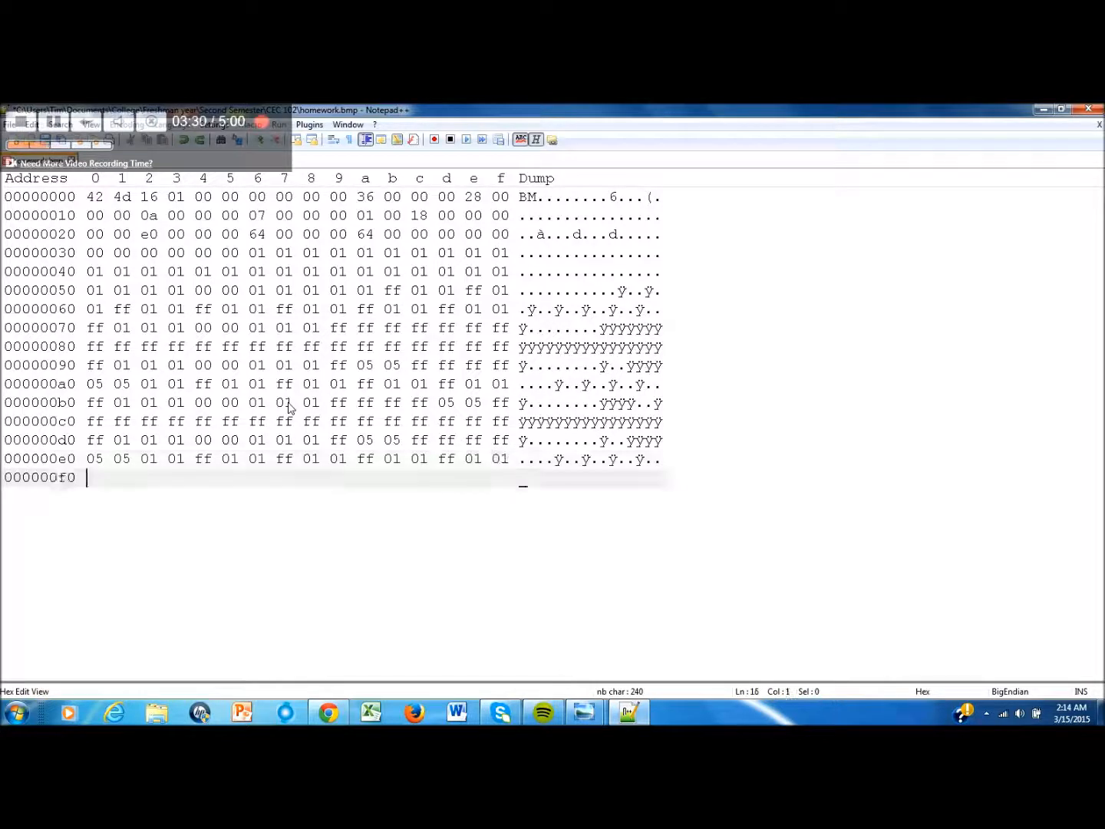
type("ff ")
type("01 01 ff 01")
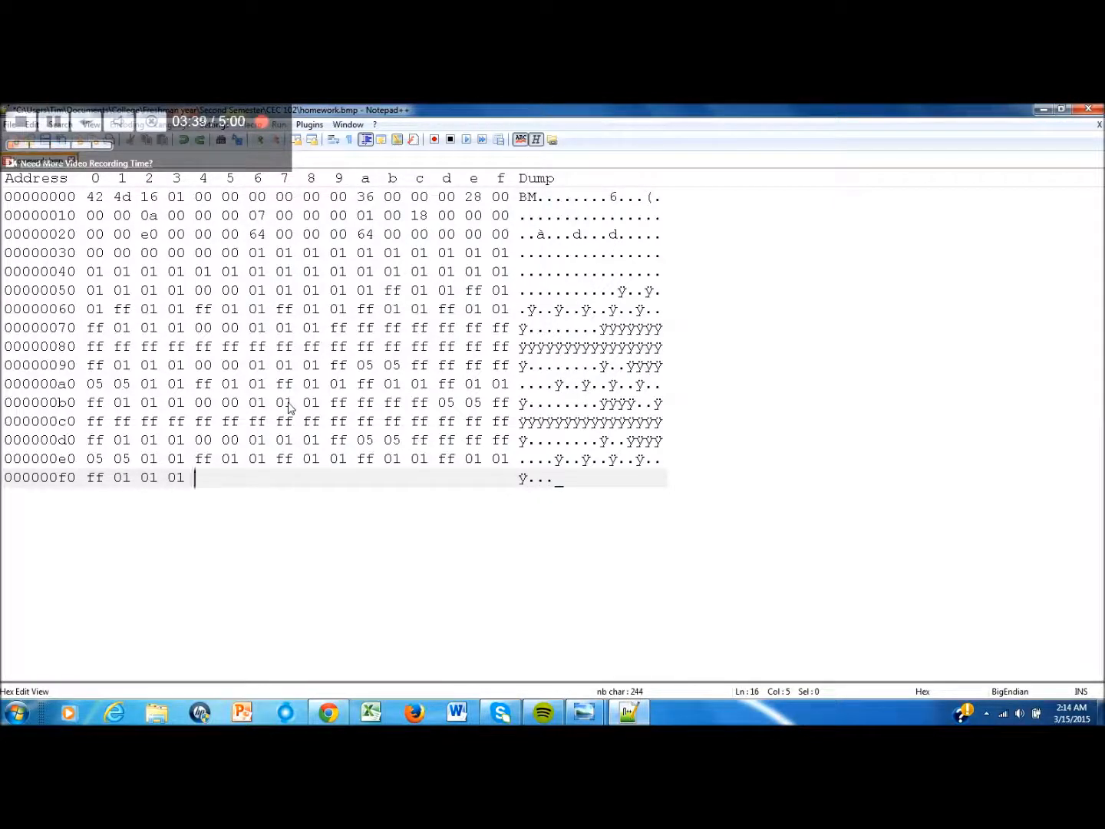
type("0000")
Enter the seventh row from offset f6 as thirty 01 bytes followed by 00 00 padding.
type("01 01 01 01 ")
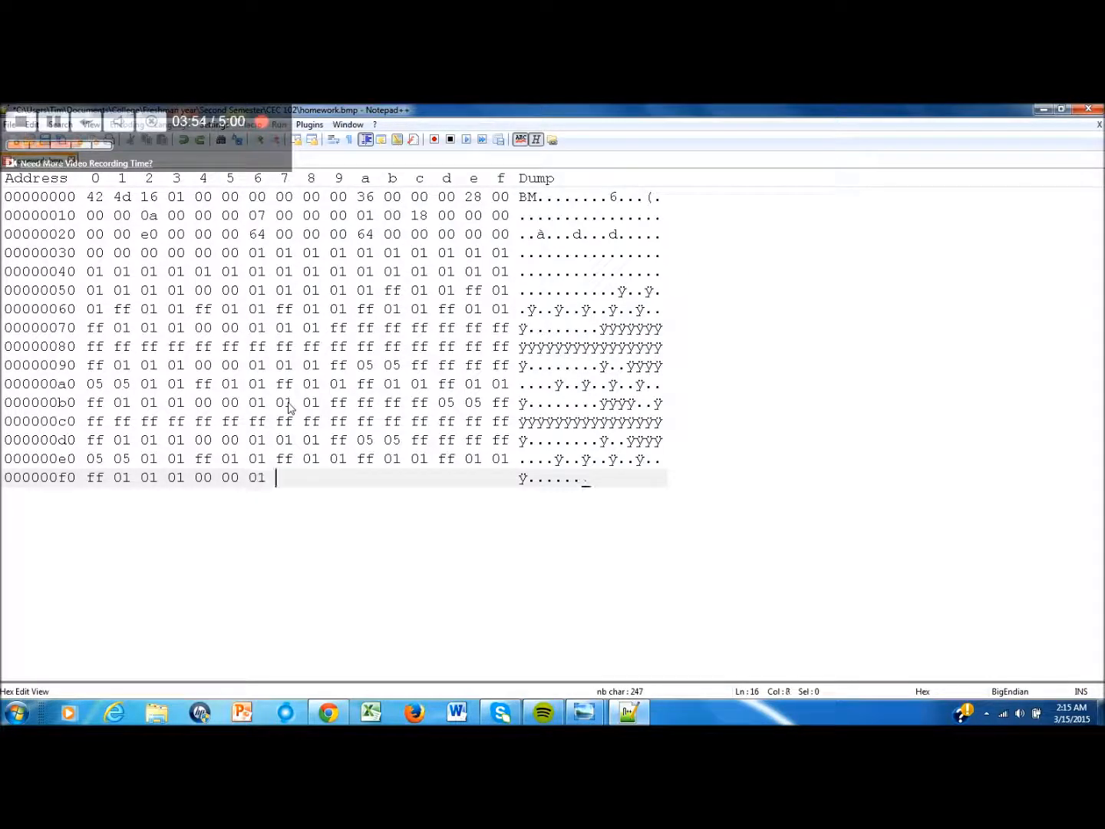
type("01 01 04 10")
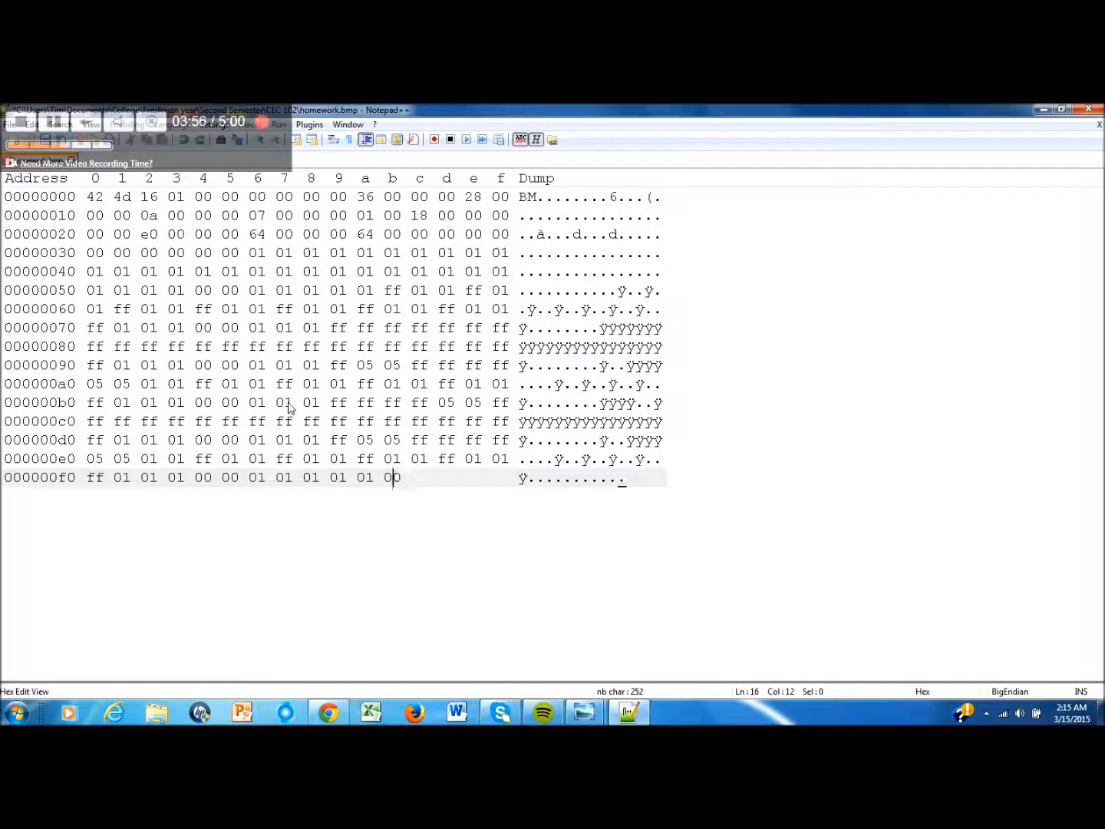
key("Left")
type("01")
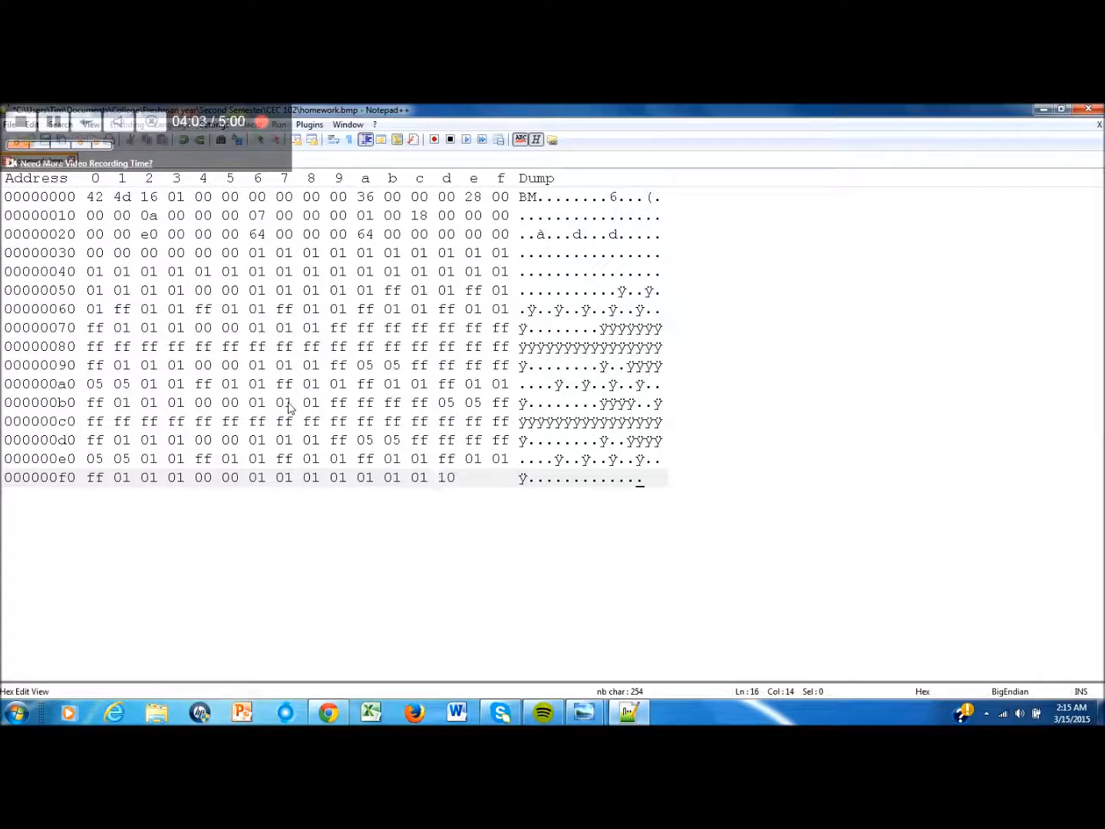
type("010101010101")
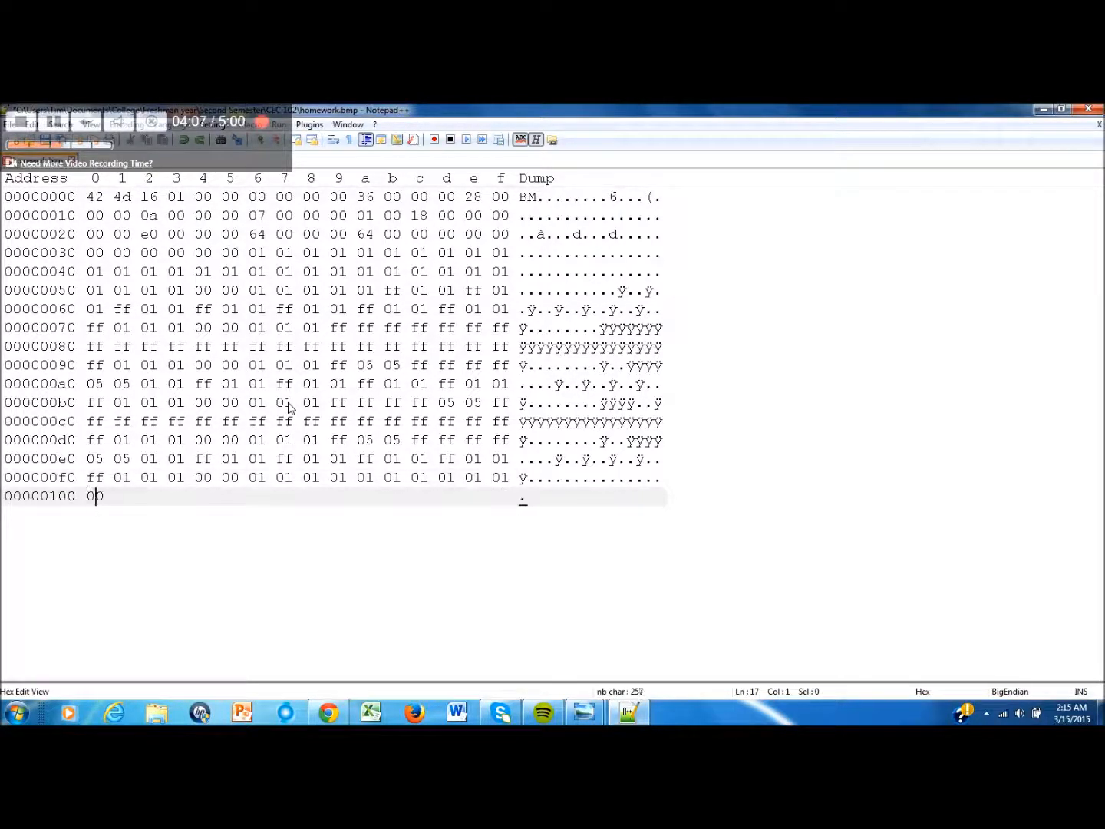
type("01010101")
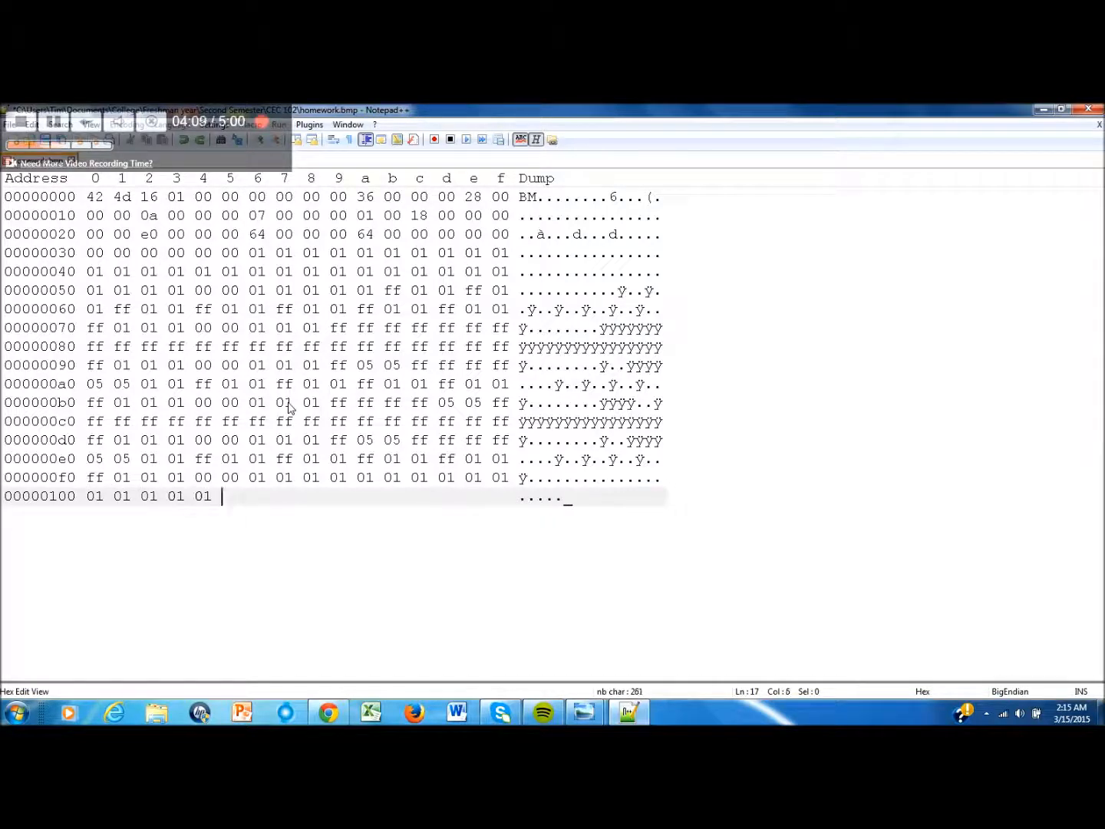
type("01010101010101")
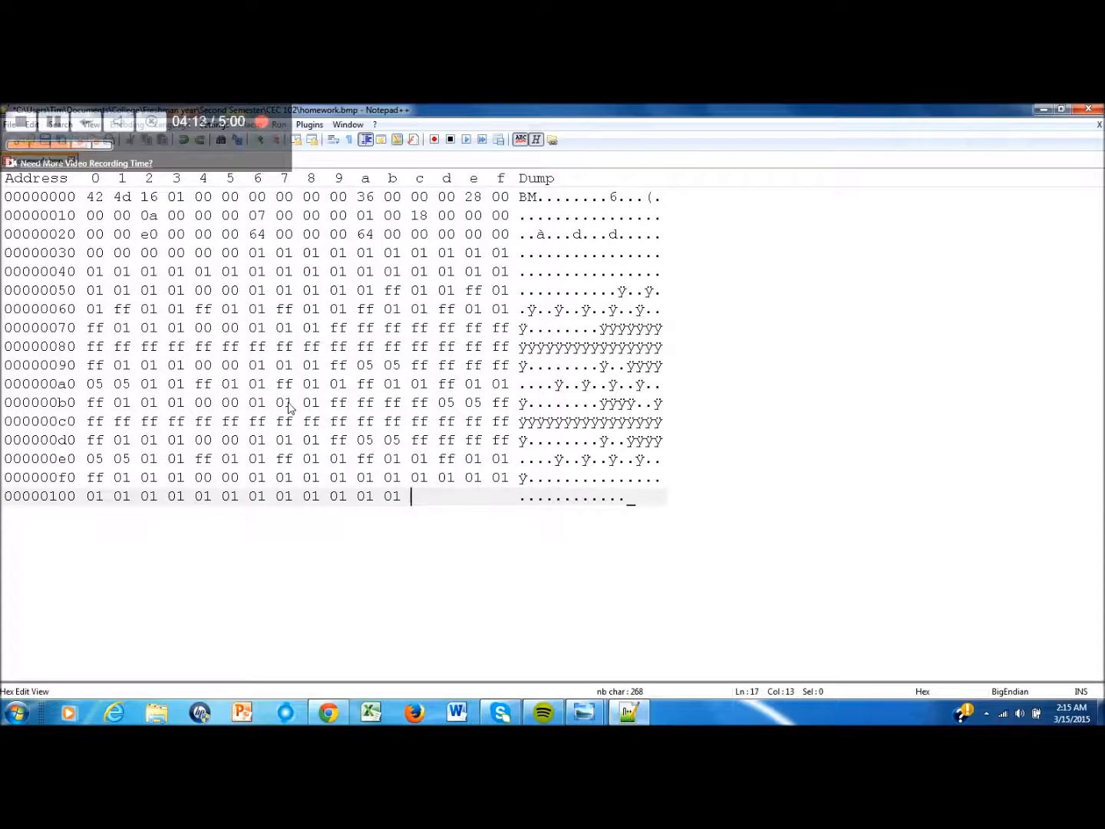
type("01")
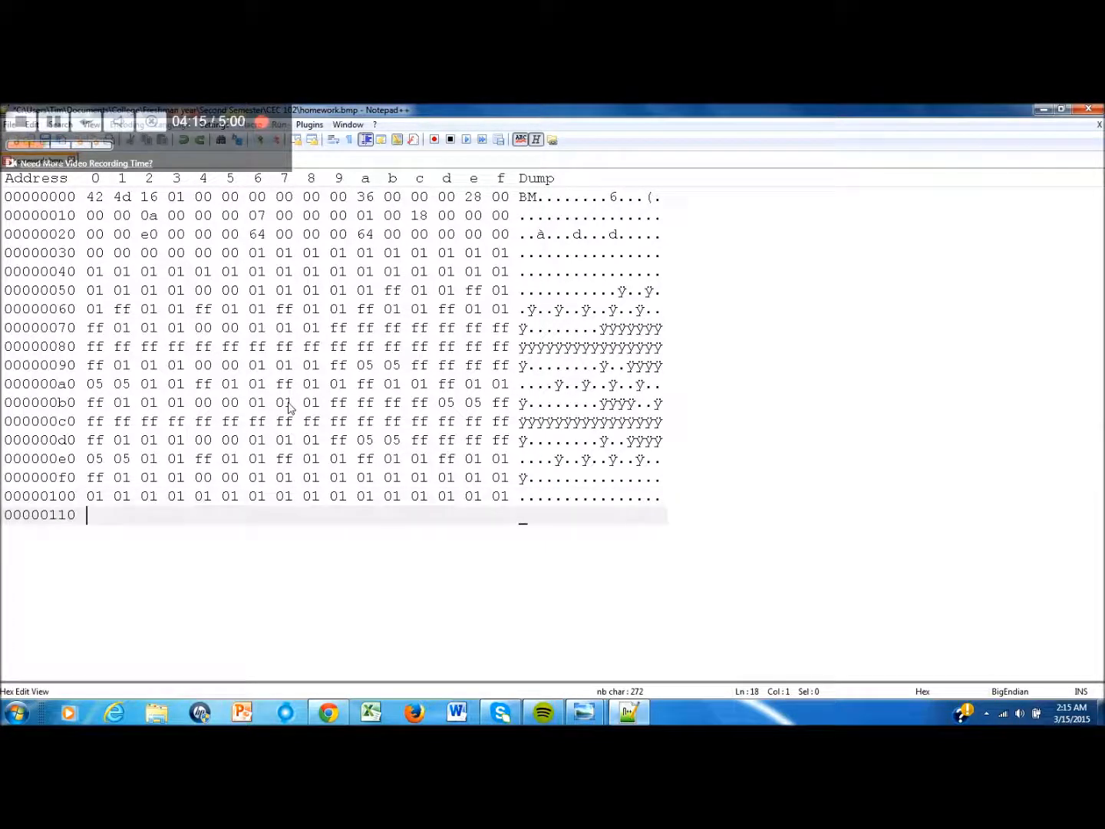
type("01")
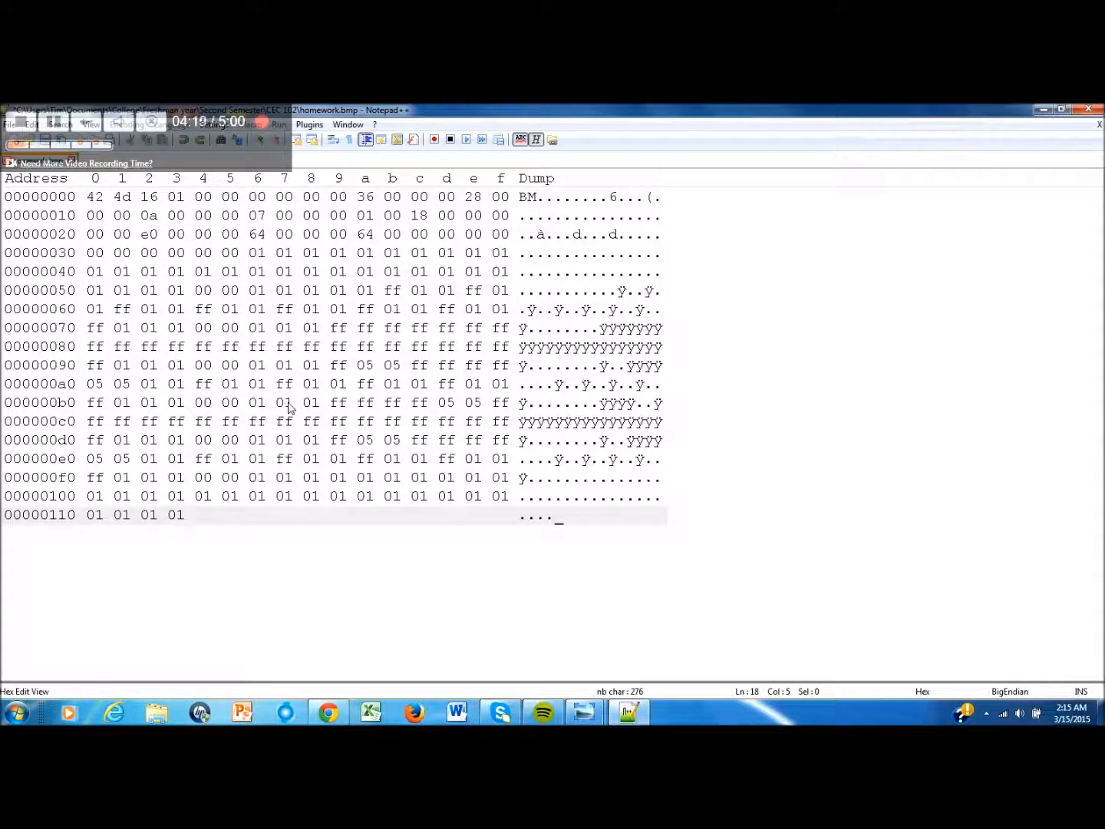
type("010101010000")
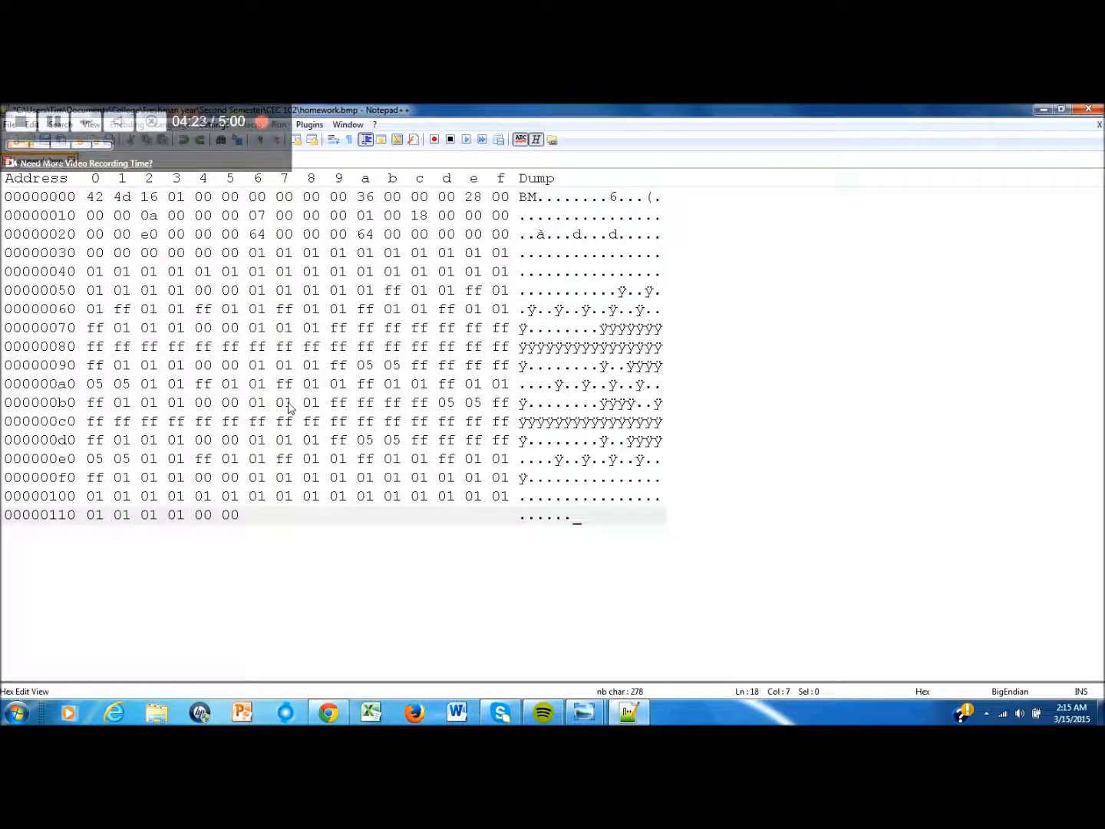